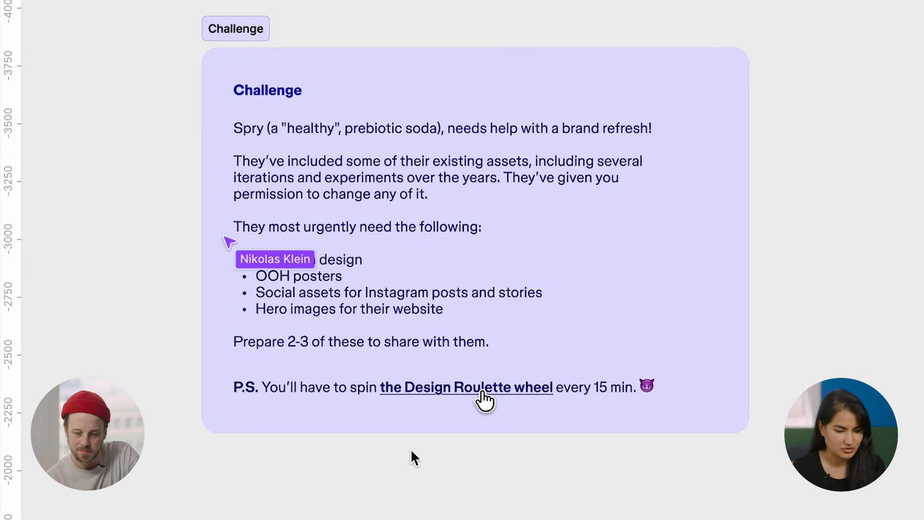
# Move the blank can photo from the Can Mockups section to the empty canvas beside the Image Repository.
pyautogui.scroll(-5, 411, 449)
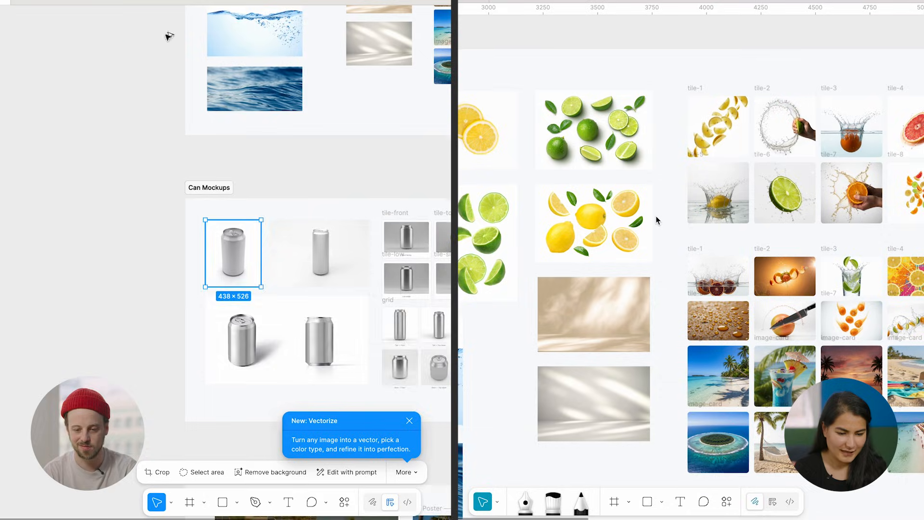
pyautogui.moveTo(170, 36); pyautogui.dragTo(143, 47)
pyautogui.hscroll(2, 606, 225)
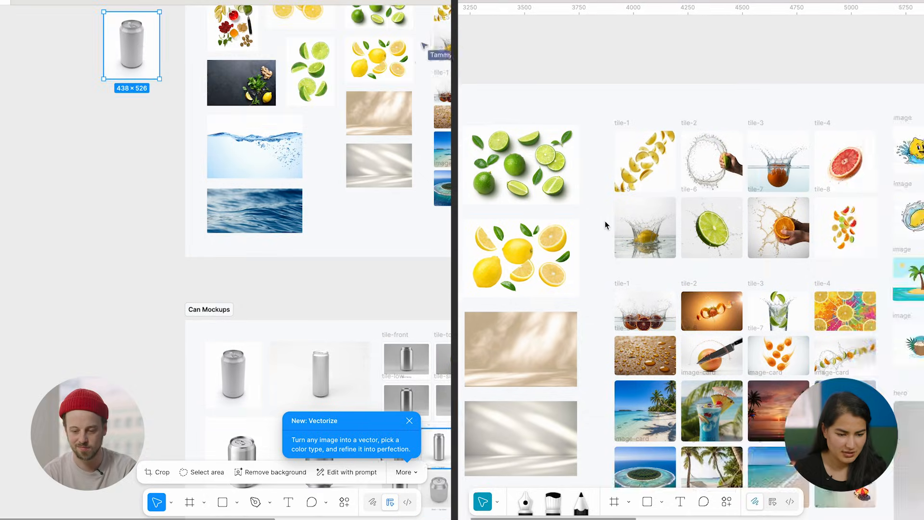
pyautogui.scroll(2, 381, 335)
pyautogui.hscroll(-3, 605, 225)
pyautogui.scroll(-1, 605, 225)
pyautogui.scroll(2, 382, 335)
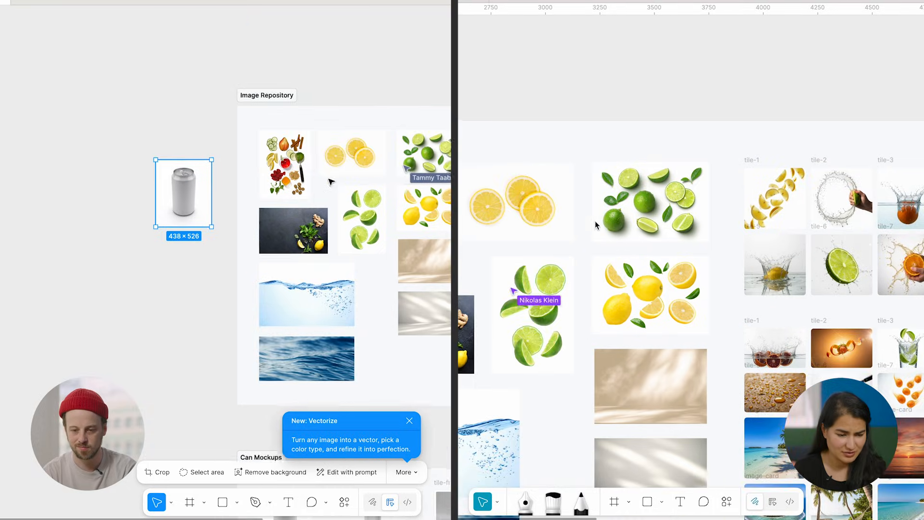
pyautogui.scroll(5, 519, 204)
pyautogui.scroll(2, 228, 264)
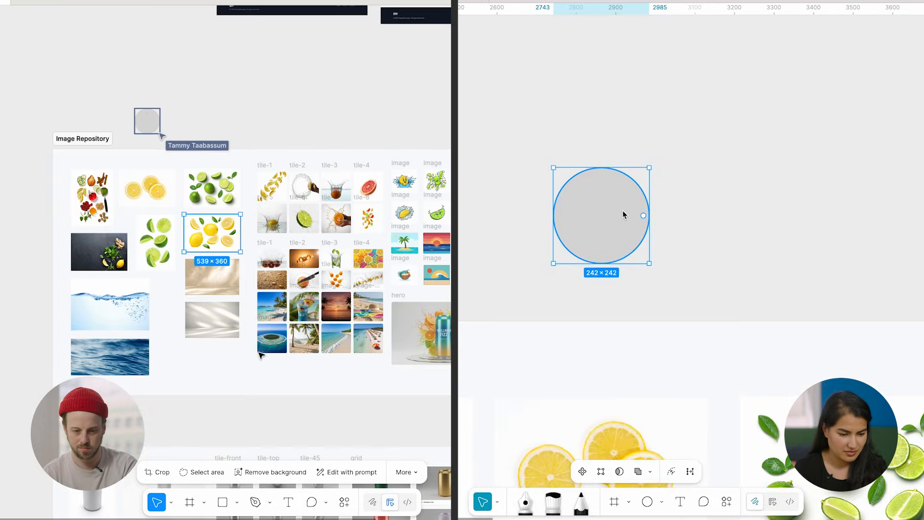
# Cut the 242 × 242 circle above the image collection down to a narrow wedge with its arc sweep and reposition it.
pyautogui.scroll(3, 623, 210)
pyautogui.scroll(2, 222, 240)
pyautogui.hscroll(5, 222, 240)
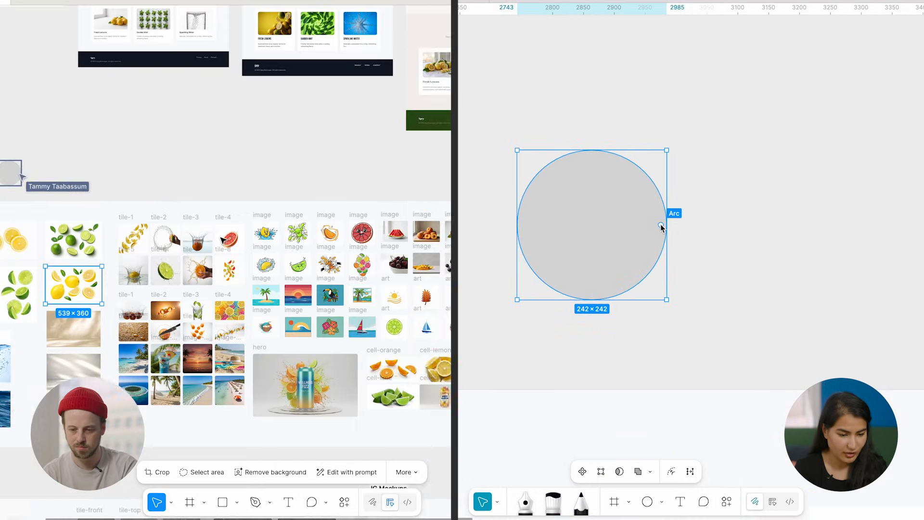
pyautogui.scroll(2, 222, 239)
pyautogui.moveTo(660, 225); pyautogui.dragTo(510, 180)
pyautogui.scroll(-5, 223, 240)
pyautogui.hscroll(-5, 222, 240)
pyautogui.moveTo(564, 312); pyautogui.dragTo(659, 288)
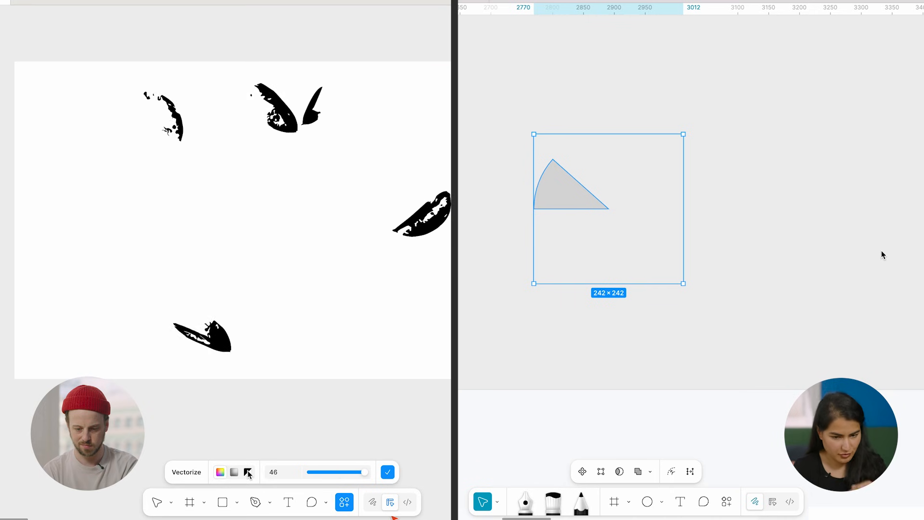
# Vectorize the lemons photo in full colour with a reduced vectorization amount.
pyautogui.click(233, 473)
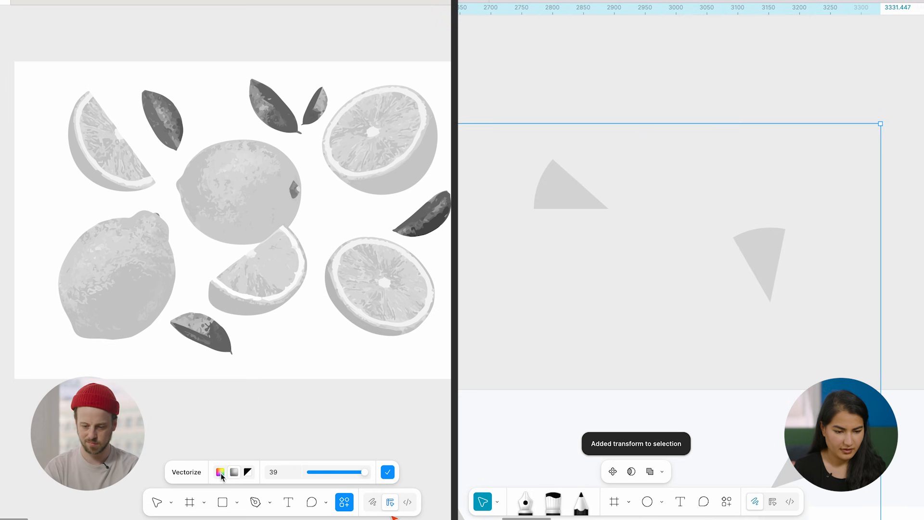
pyautogui.moveTo(362, 472); pyautogui.dragTo(319, 473)
# Set the wedge's radial repeat to a count of 6 with a gap of 0 and adjust the wedge's arc.
pyautogui.click(855, 153)
pyautogui.write('1')
pyautogui.press('Return')
pyautogui.moveTo(587, 201); pyautogui.dragTo(600, 187)
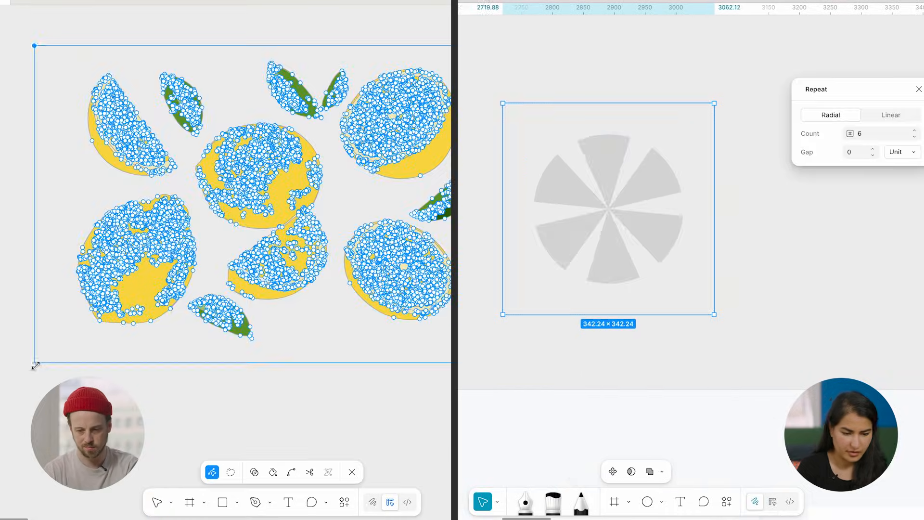
# Lasso all vector points of the lower whole lemon and widen the repeated citrus segments to a sweep of 13.5%.
pyautogui.scroll(3, 550, 220)
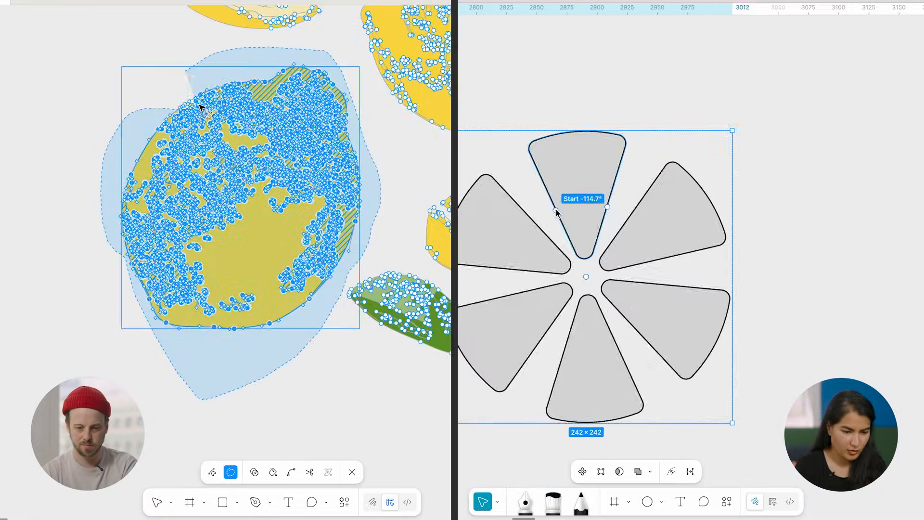
pyautogui.moveTo(564, 212)
pyautogui.mouseDown()
pyautogui.moveTo(551, 218)
pyautogui.moveTo(628, 210)
pyautogui.mouseUp()
pyautogui.moveTo(190, 59); pyautogui.dragTo(99, 136)
pyautogui.moveTo(627, 210); pyautogui.dragTo(629, 212)
pyautogui.moveTo(99, 137); pyautogui.dragTo(107, 78)
pyautogui.moveTo(629, 212); pyautogui.dragTo(623, 212)
pyautogui.moveTo(107, 78); pyautogui.dragTo(99, 145)
pyautogui.moveTo(623, 212); pyautogui.dragTo(621, 215)
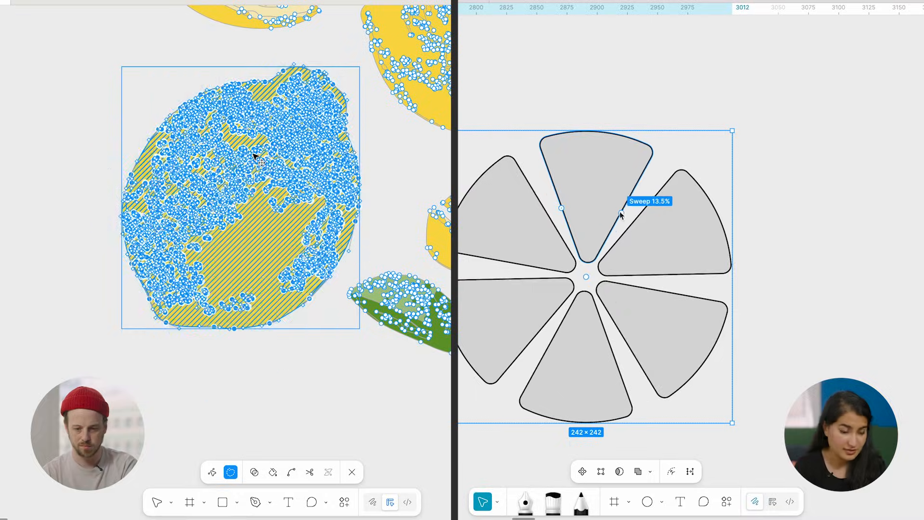
# Centre a circle on the six citrus segments and enlarge it into a rind, and lasso and move part of the vectorized lemons.
pyautogui.scroll(-5, 255, 157)
pyautogui.press('v')
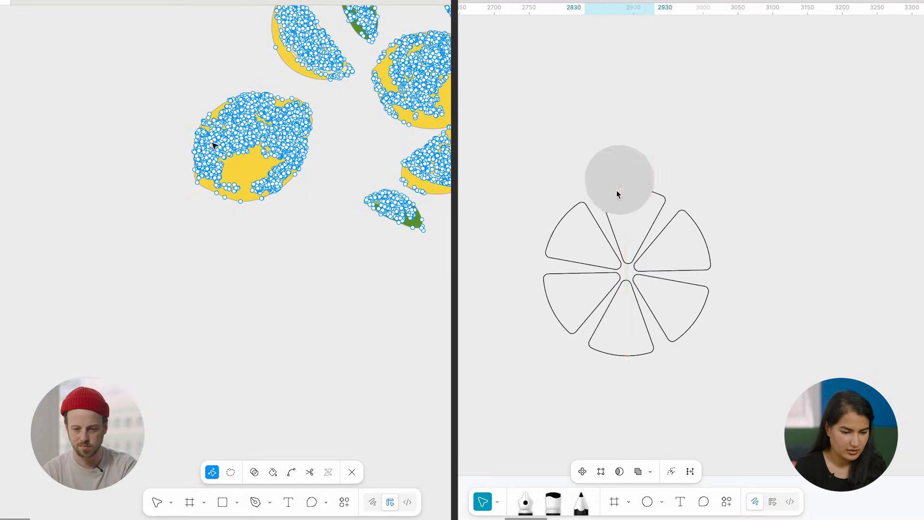
pyautogui.moveTo(617, 194); pyautogui.dragTo(625, 277)
pyautogui.moveTo(167, 97); pyautogui.dragTo(260, 185)
pyautogui.moveTo(626, 276); pyautogui.dragTo(627, 276)
pyautogui.moveTo(260, 185); pyautogui.dragTo(329, 231)
pyautogui.moveTo(268, 163); pyautogui.dragTo(156, 207)
pyautogui.moveTo(663, 240); pyautogui.dragTo(726, 192)
# Send the rind circle behind the citrus segments and isolate a lemon slice from the vectorized fruit.
pyautogui.press('Delete')
pyautogui.hotkey('ctrl', 'z')
pyautogui.hotkey('ctrl', 'z')
pyautogui.press('[')
pyautogui.click(272, 249)
pyautogui.moveTo(162, 246); pyautogui.dragTo(297, 76)
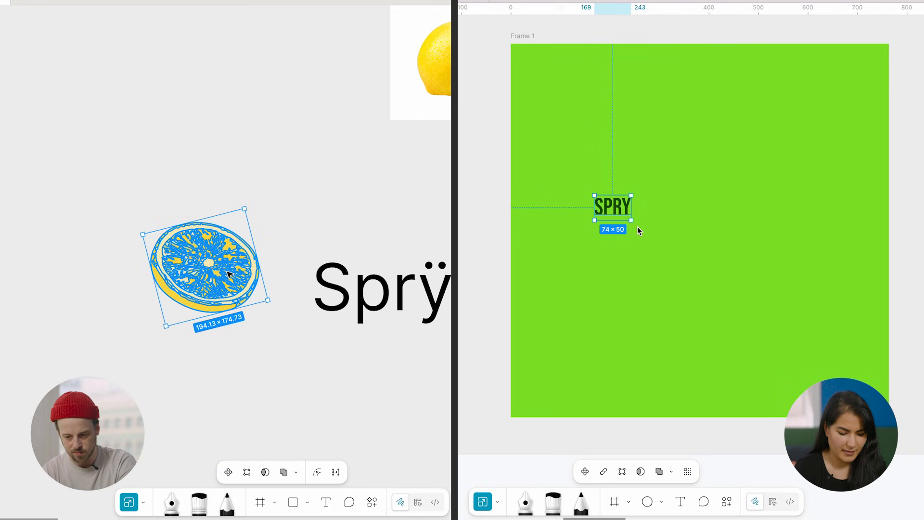
# Scale the SPRY wordmark in the green frame up to 262 × 178.
pyautogui.moveTo(631, 220); pyautogui.dragTo(725, 287)
pyautogui.press('v')
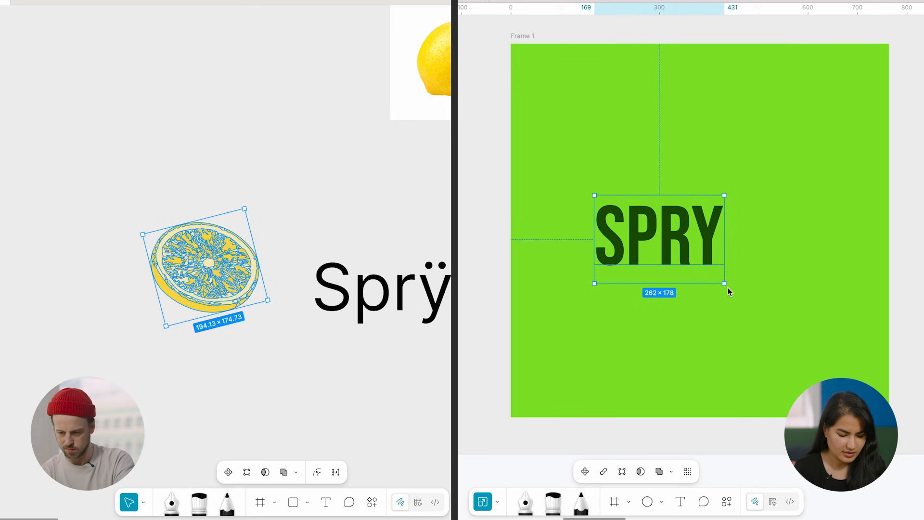
pyautogui.click(728, 288)
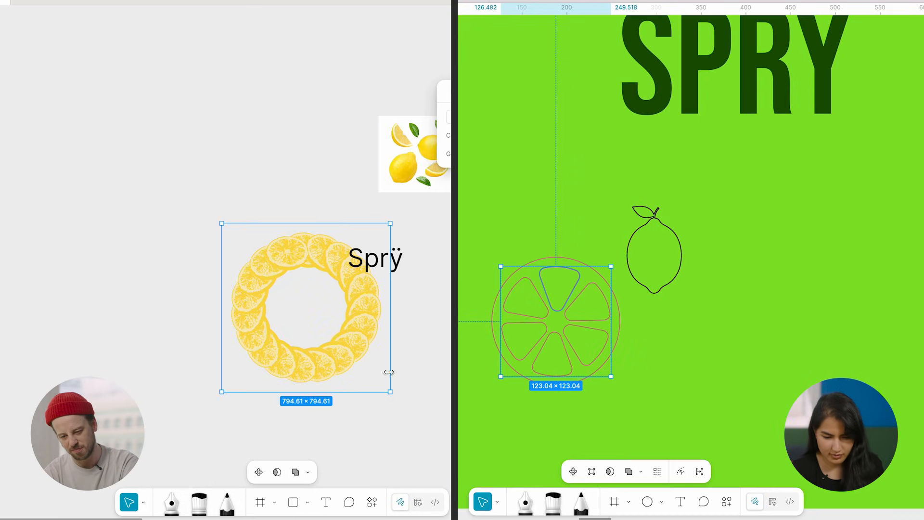
# Move the ring of lemon slices off the Sprÿ text and scale the ring down to 475 × 475.
pyautogui.scroll(-3, 388, 372)
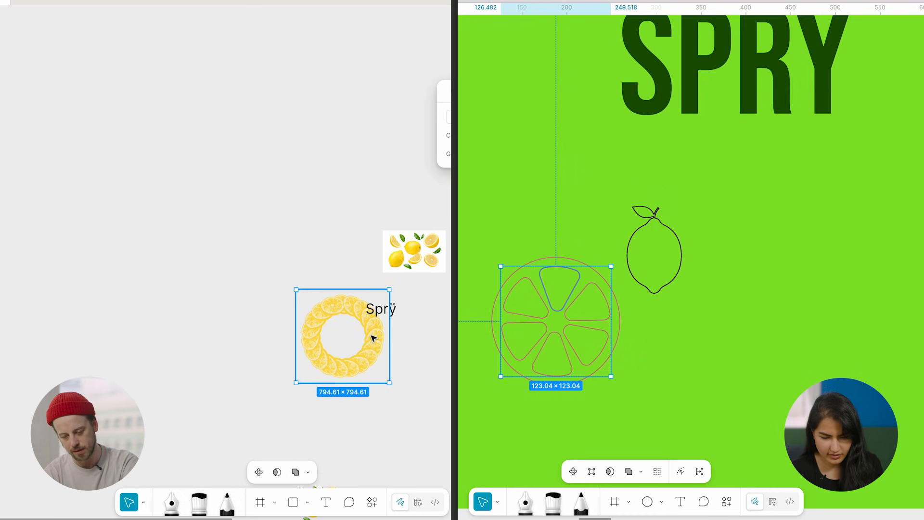
pyautogui.moveTo(373, 334); pyautogui.dragTo(318, 309)
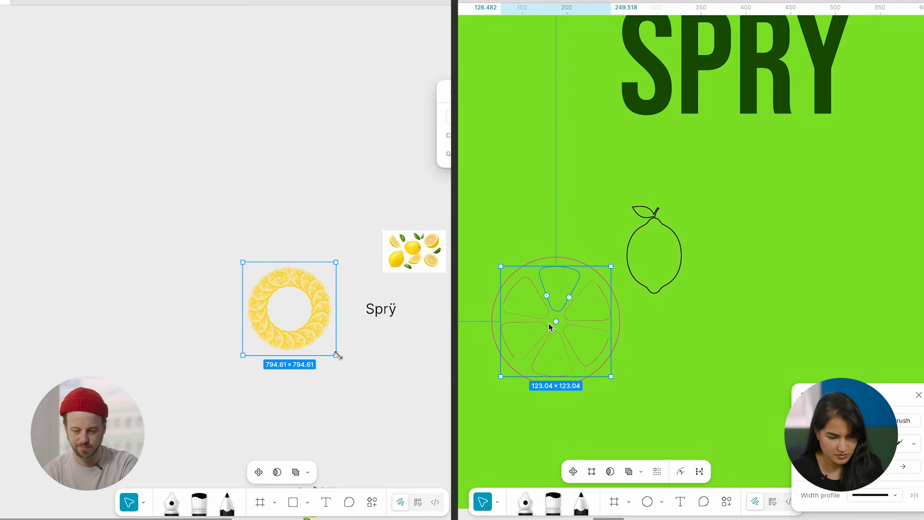
pyautogui.moveTo(339, 355); pyautogui.dragTo(342, 325)
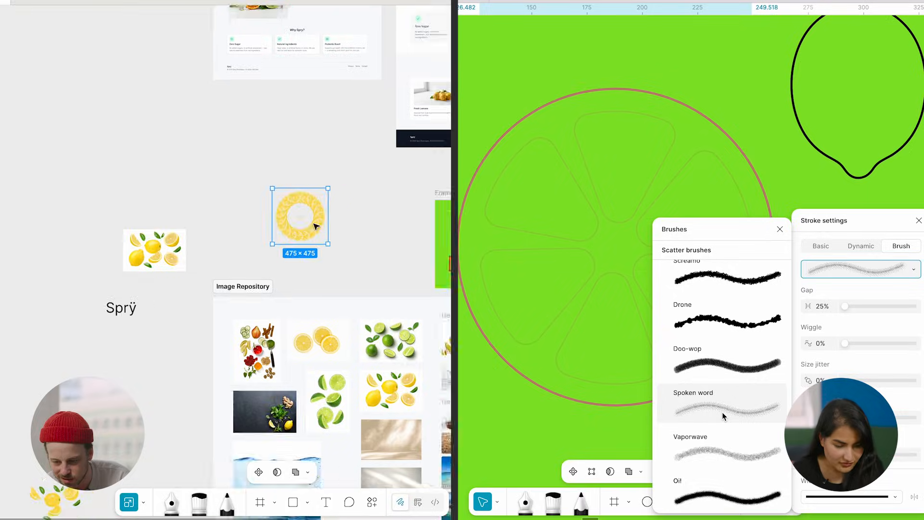
# Apply a scatter brush to the citrus segments' outlines and move the lemon ring across the canvas past the green frame.
pyautogui.hscroll(7, 315, 226)
pyautogui.hscroll(-2, 316, 225)
pyautogui.click(716, 370)
pyautogui.moveTo(65, 238)
pyautogui.mouseDown()
pyautogui.moveTo(392, 265)
pyautogui.moveTo(381, 293)
pyautogui.mouseUp()
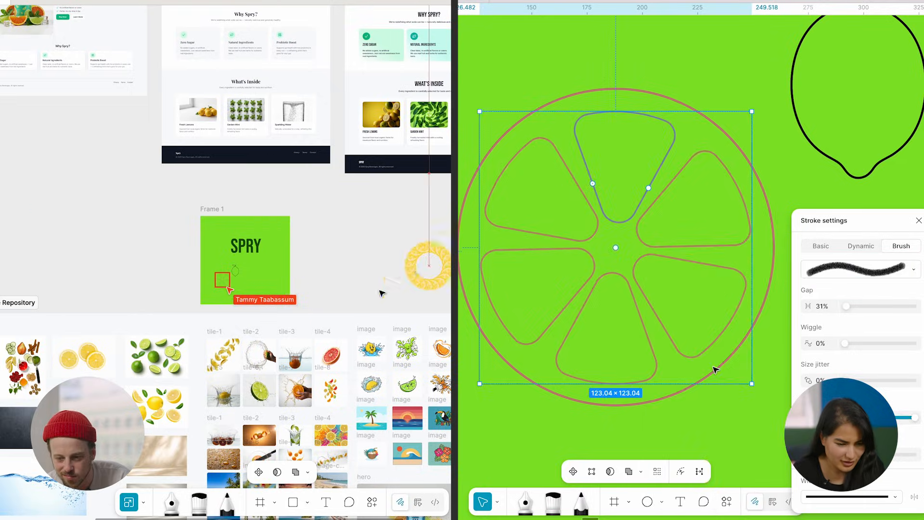
pyautogui.moveTo(378, 245); pyautogui.dragTo(429, 244)
# Choose a different brush for the outlines of the citrus segments.
pyautogui.click(849, 272)
pyautogui.hscroll(3, 430, 244)
pyautogui.scroll(7, 722, 345)
pyautogui.click(722, 346)
pyautogui.scroll(-3, 430, 244)
pyautogui.scroll(1, 722, 346)
pyautogui.scroll(-3, 430, 244)
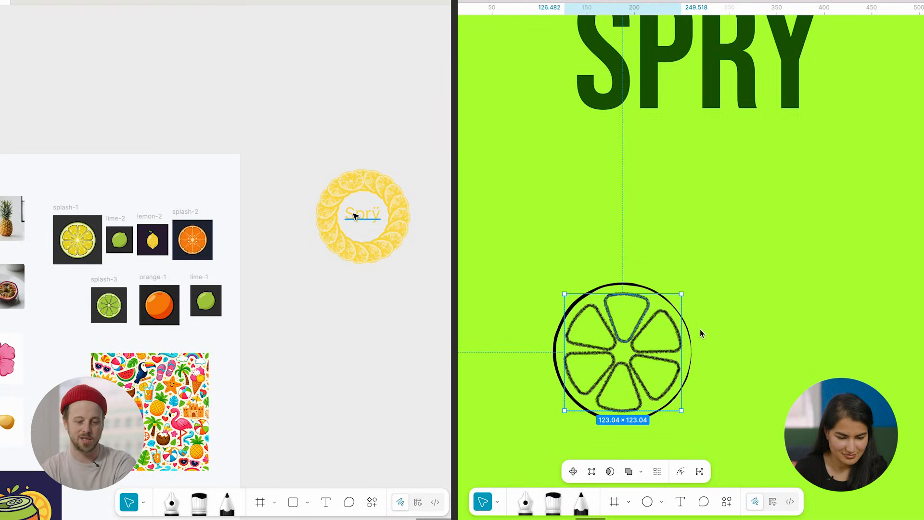
# Space the two 23 × 23 circles above the Y of SPRY to form an umlaut.
pyautogui.click(701, 333)
pyautogui.hscroll(-3, 356, 216)
pyautogui.scroll(-5, 701, 333)
pyautogui.scroll(-5, 356, 216)
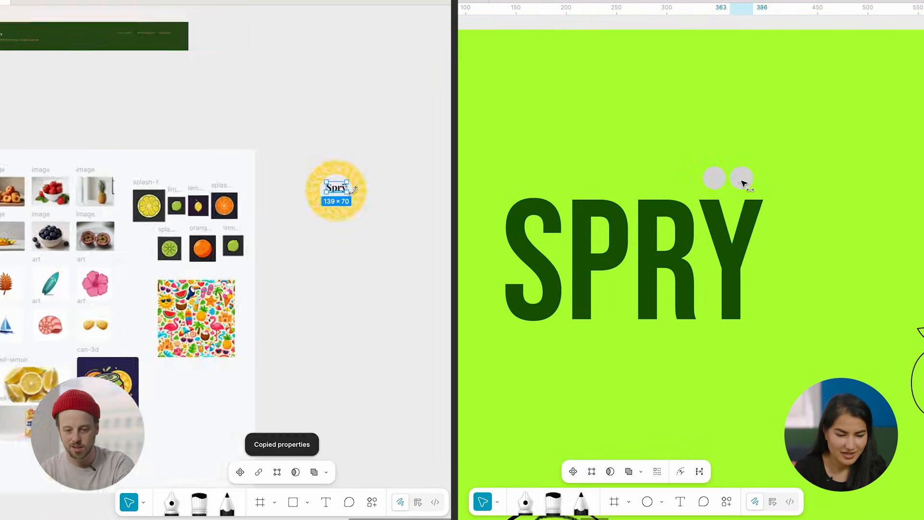
pyautogui.scroll(10, 356, 194)
pyautogui.moveTo(743, 182); pyautogui.dragTo(747, 183)
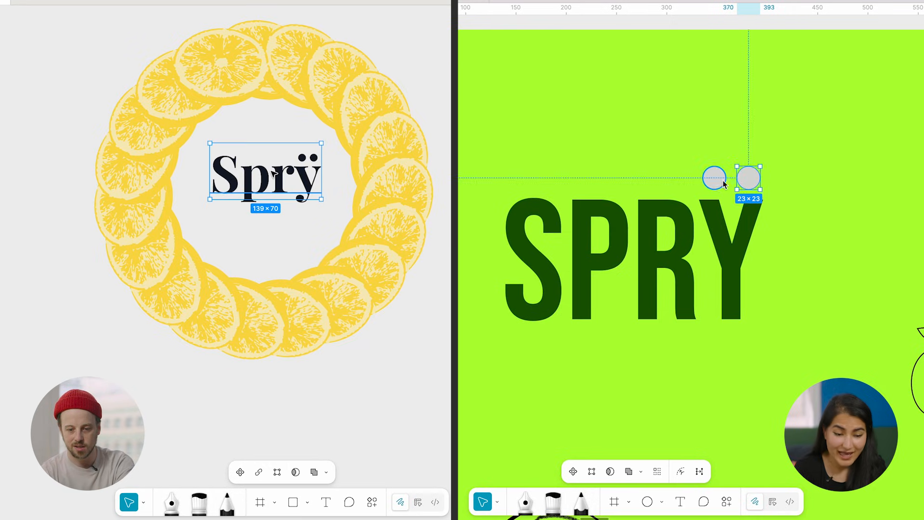
pyautogui.scroll(-5, 298, 188)
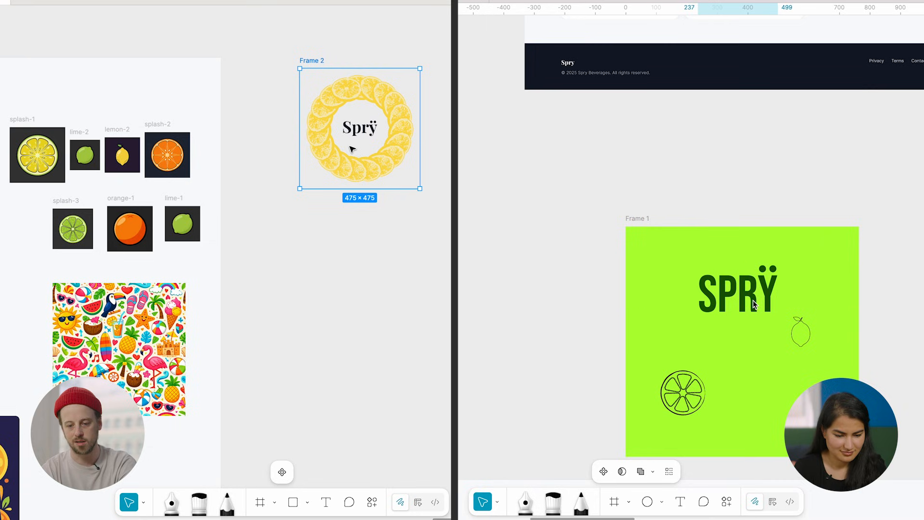
# Scale the SPRŸ wordmark up slightly and shift it higher in the green frame.
pyautogui.scroll(-3, 362, 105)
pyautogui.hscroll(-5, 362, 105)
pyautogui.scroll(-4, 362, 105)
pyautogui.press('k')
pyautogui.moveTo(778, 324); pyautogui.dragTo(783, 327)
pyautogui.click(58, 297)
pyautogui.moveTo(757, 300); pyautogui.dragTo(761, 290)
# Move the citrus slice icon to the upper-left corner of the green frame, beside the wordmark.
pyautogui.scroll(5, 432, 133)
pyautogui.moveTo(682, 395); pyautogui.dragTo(669, 271)
pyautogui.hscroll(3, 419, 442)
pyautogui.scroll(3, 419, 443)
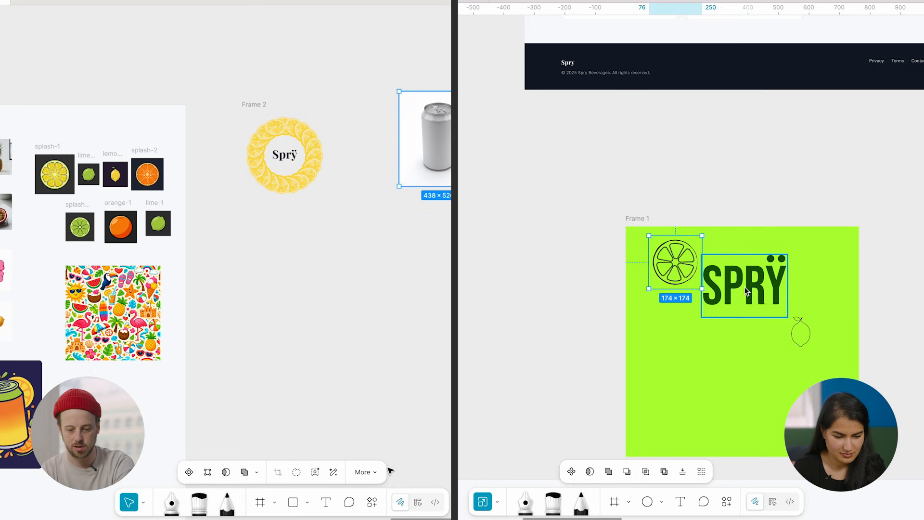
# Begin an AI edit of the blank can asking to apply the logo and a white background, and paste the ginger photo beside the green frame.
pyautogui.click(333, 474)
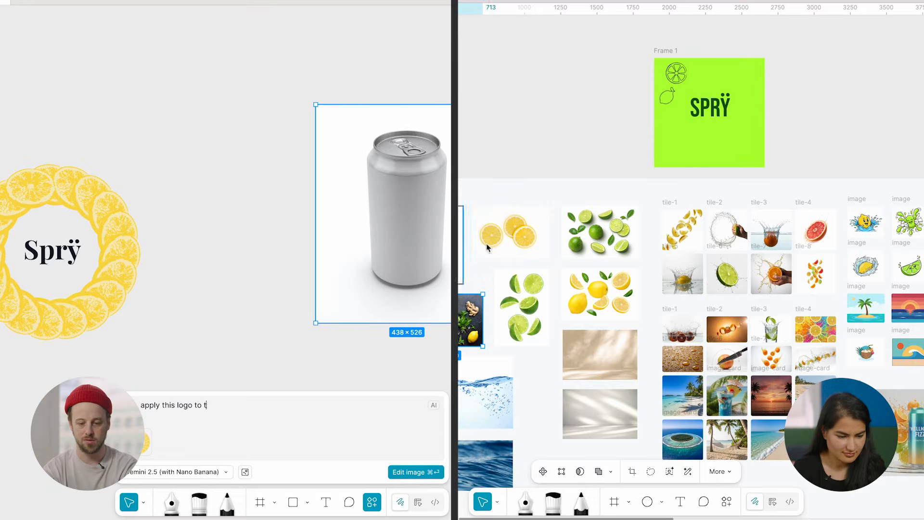
pyautogui.scroll(5, 541, 155)
pyautogui.write('add a white backgr')
pyautogui.press('super+v')
pyautogui.moveTo(690, 260); pyautogui.dragTo(699, 165)
pyautogui.scroll(8, 699, 165)
# Extend the can's edit prompt with a request for some other random information about a prebiotic product.
pyautogui.write('ound and some ot')
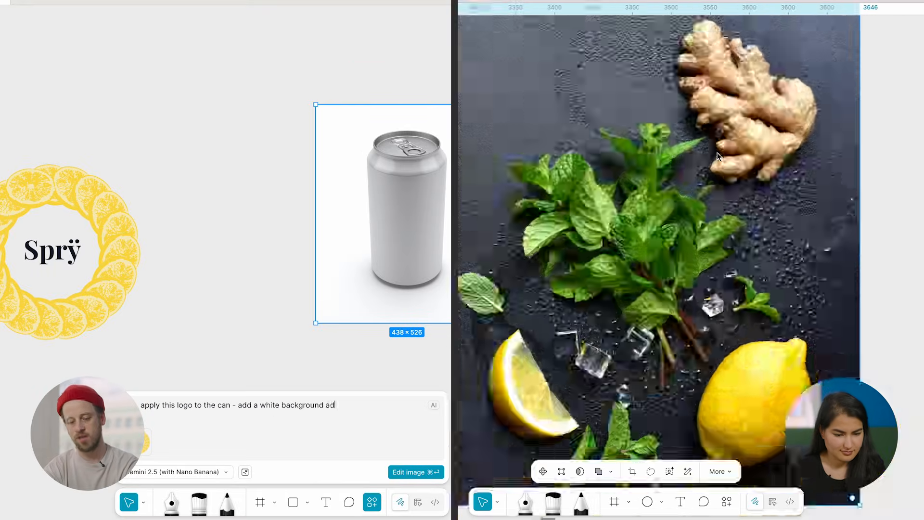
pyautogui.write('her random information')
pyautogui.scroll(-5, 665, 297)
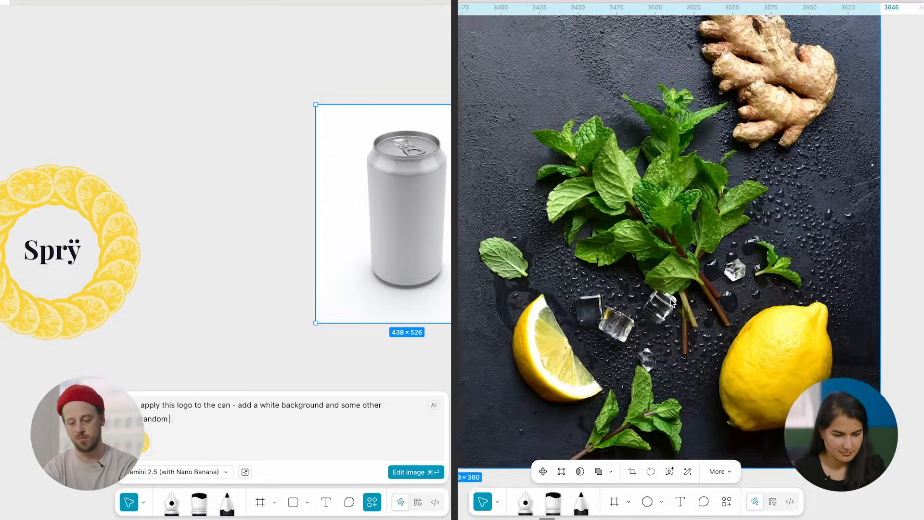
pyautogui.scroll(5, 670, 303)
pyautogui.write('about a prebiotic ca')
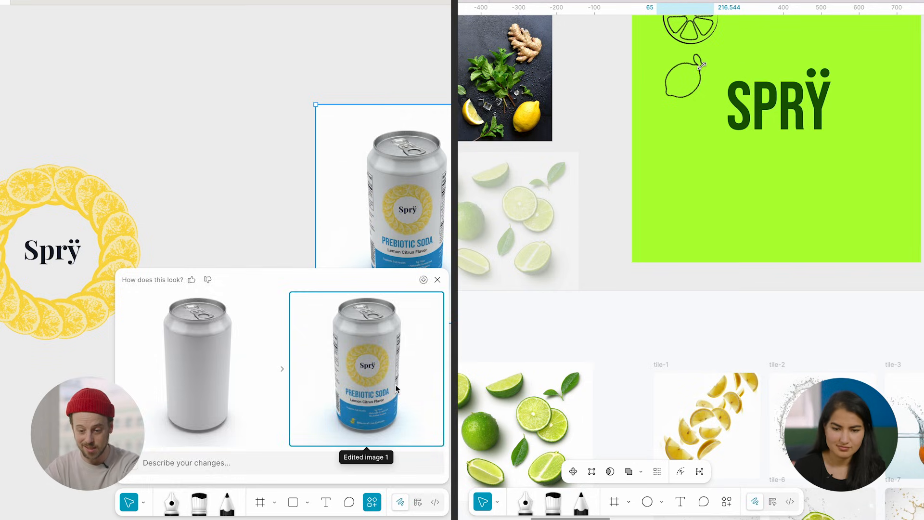
# Keep the AI-edited can image and examine the logo applied to the can up close.
pyautogui.click(395, 400)
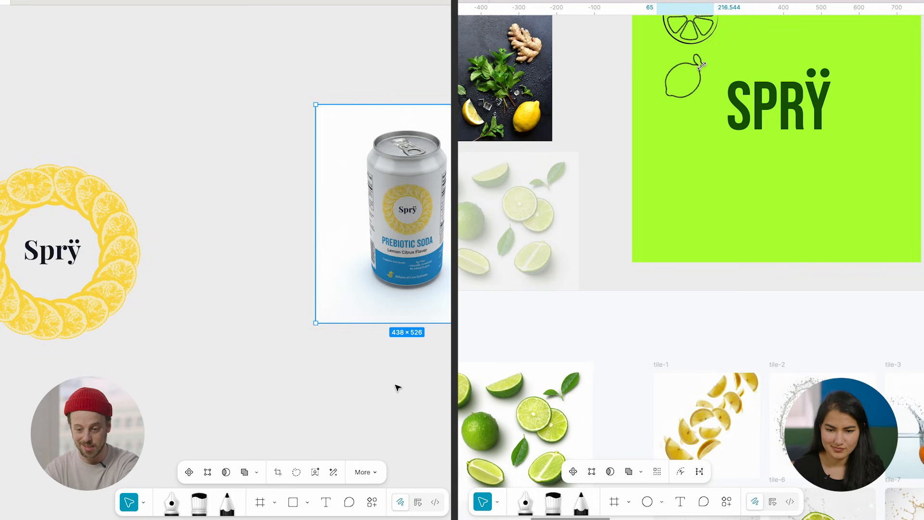
pyautogui.scroll(15, 404, 288)
pyautogui.scroll(-15, 658, 179)
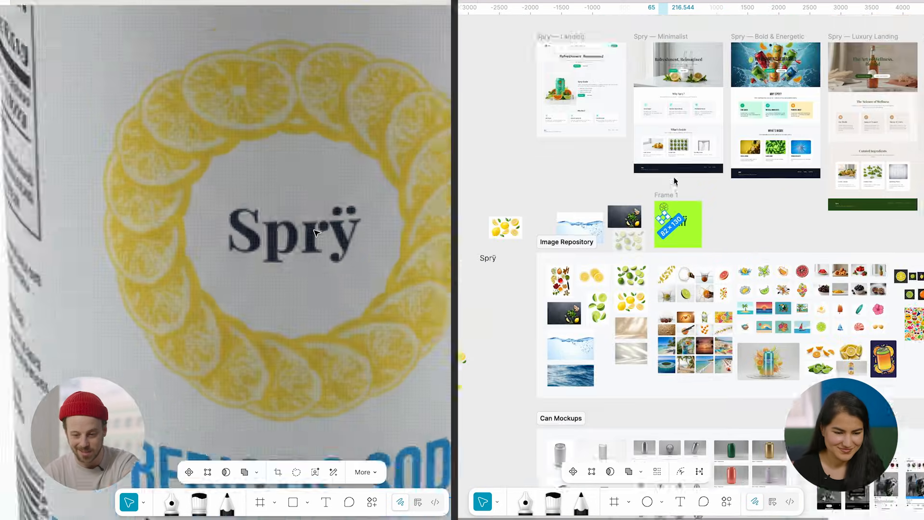
pyautogui.scroll(-10, 316, 233)
pyautogui.scroll(5, 674, 182)
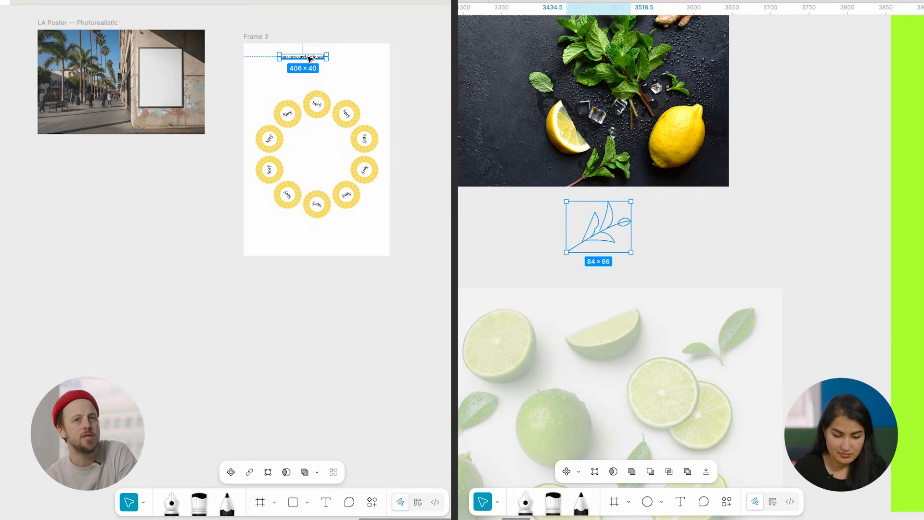
# Place the leafy sprig outline below the lemon in the green frame and centre the heading above the ring in Frame 3.
pyautogui.scroll(-5, 688, 298)
pyautogui.hscroll(3, 691, 301)
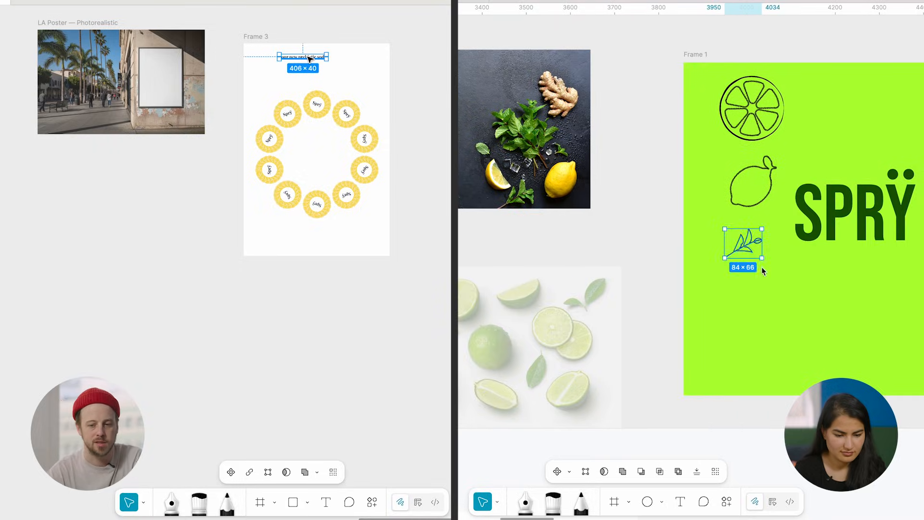
pyautogui.moveTo(310, 59); pyautogui.dragTo(320, 66)
pyautogui.scroll(5, 756, 265)
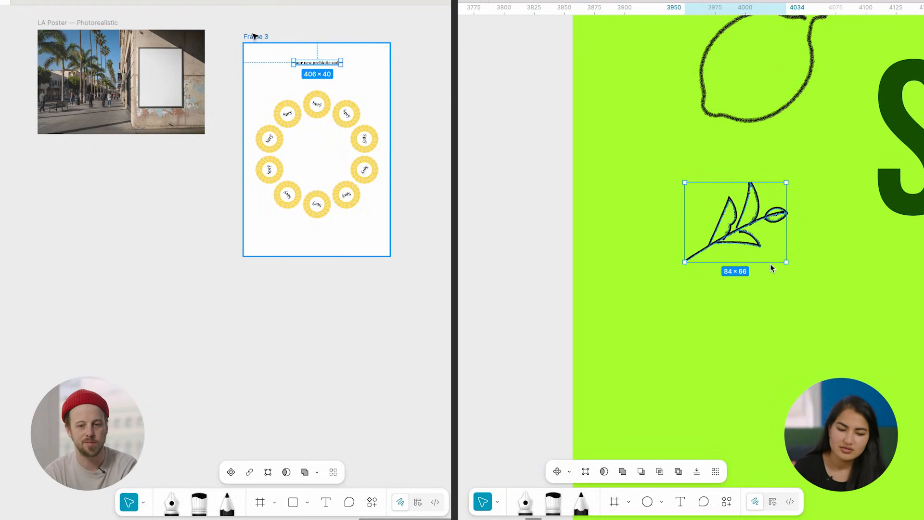
# Duplicate the Frame 3 poster and nudge the SPRŸ wordmark within the green frame.
pyautogui.press('super+d')
pyautogui.hscroll(2, 226, 37)
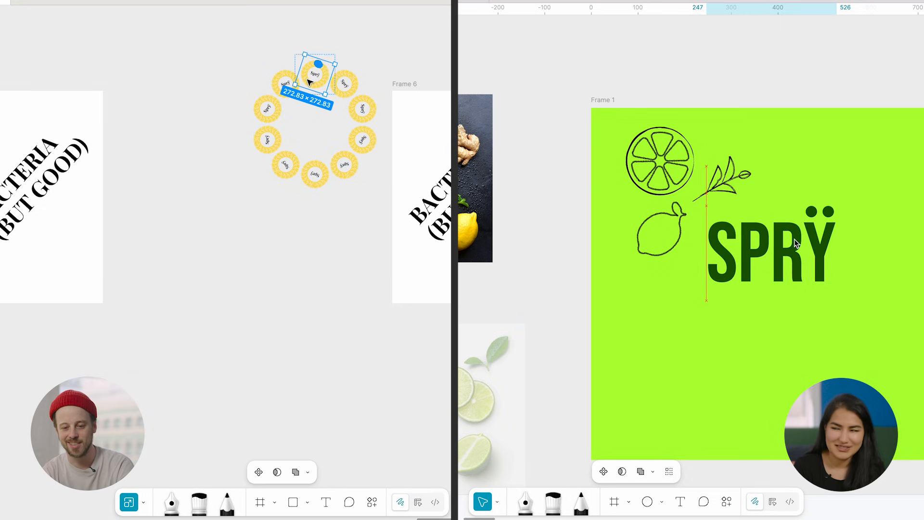
pyautogui.click(793, 237)
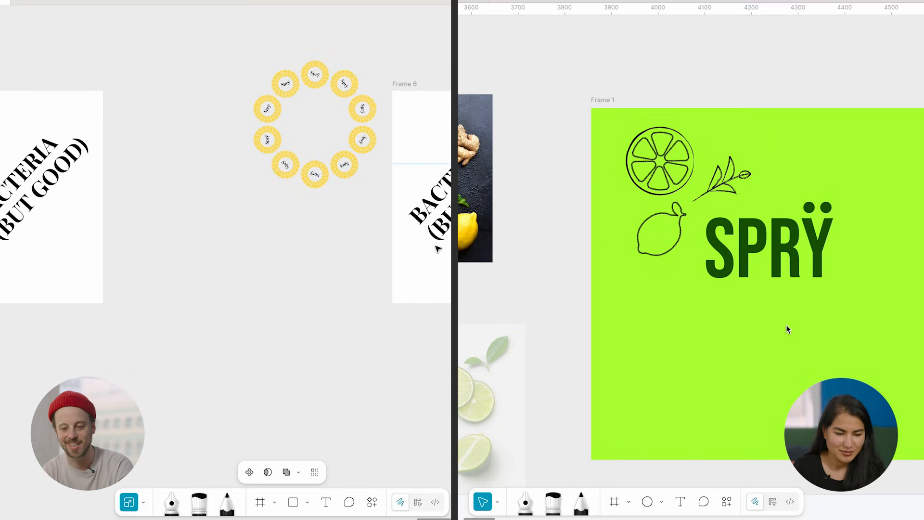
pyautogui.scroll(5, 438, 248)
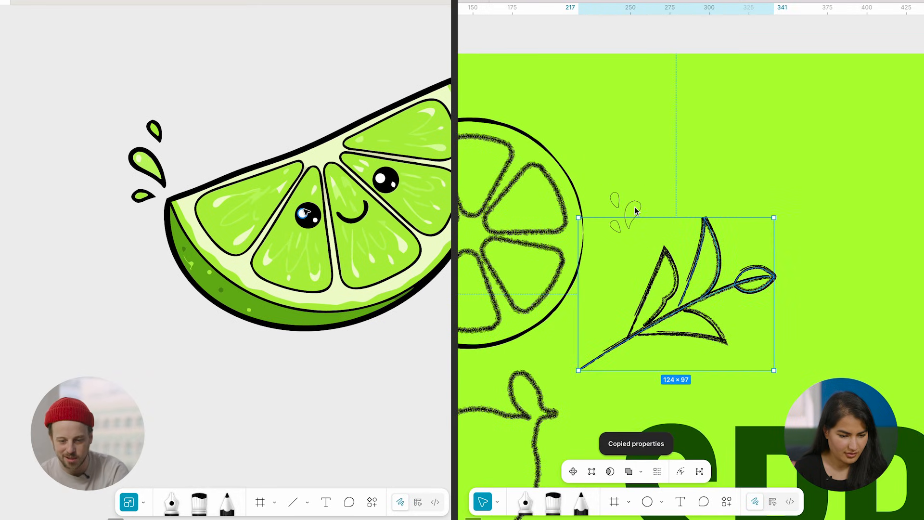
# Examine the lime wedge character's left eye and its small highlight up close.
pyautogui.click(315, 220)
pyautogui.scroll(-5, 642, 208)
pyautogui.scroll(5, 310, 219)
pyautogui.hscroll(10, 643, 208)
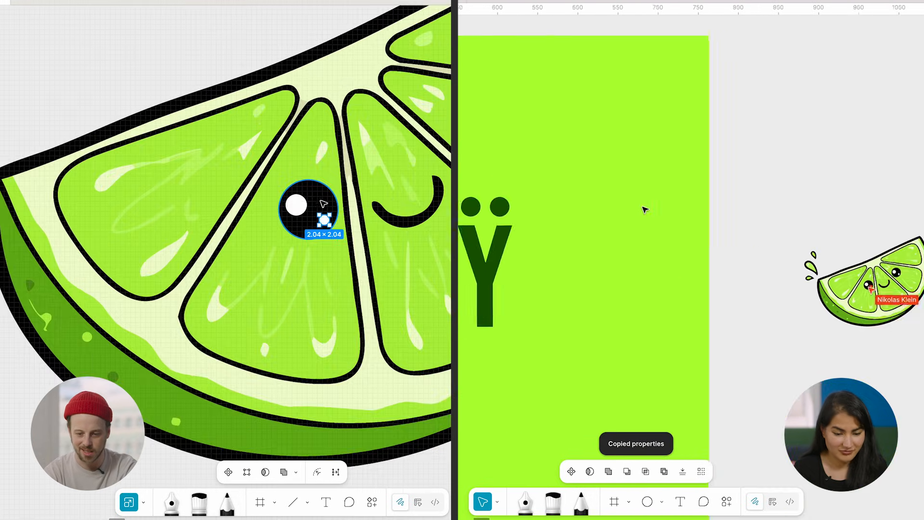
pyautogui.scroll(5, 785, 304)
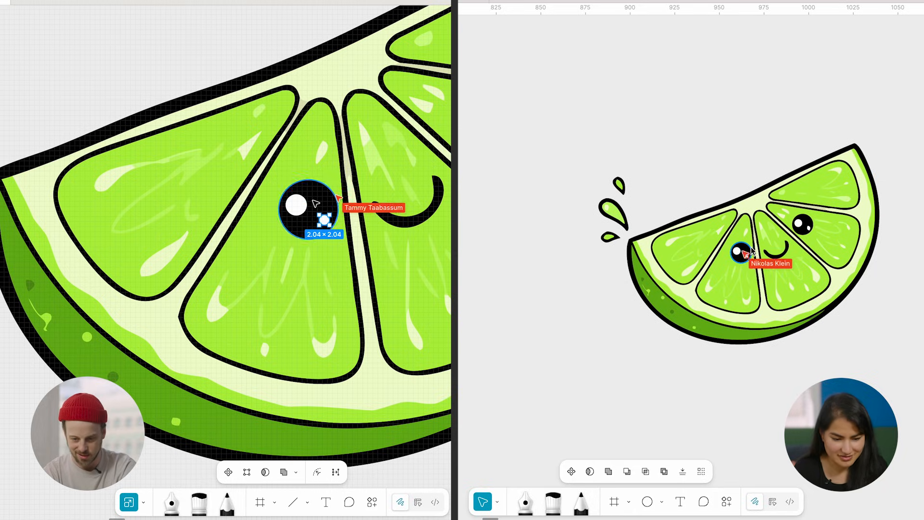
# Compare the traced lime wedge with the original lime wedge image and the sketched droplets in Frame 1.
pyautogui.scroll(-5, 753, 251)
pyautogui.scroll(-10, 316, 204)
pyautogui.scroll(5, 757, 234)
pyautogui.scroll(-1, 316, 203)
pyautogui.scroll(-2, 316, 204)
pyautogui.scroll(5, 417, 356)
pyautogui.scroll(-5, 762, 297)
pyautogui.hscroll(-10, 759, 308)
pyautogui.click(383, 258)
pyautogui.hscroll(2, 744, 245)
pyautogui.scroll(5, 384, 257)
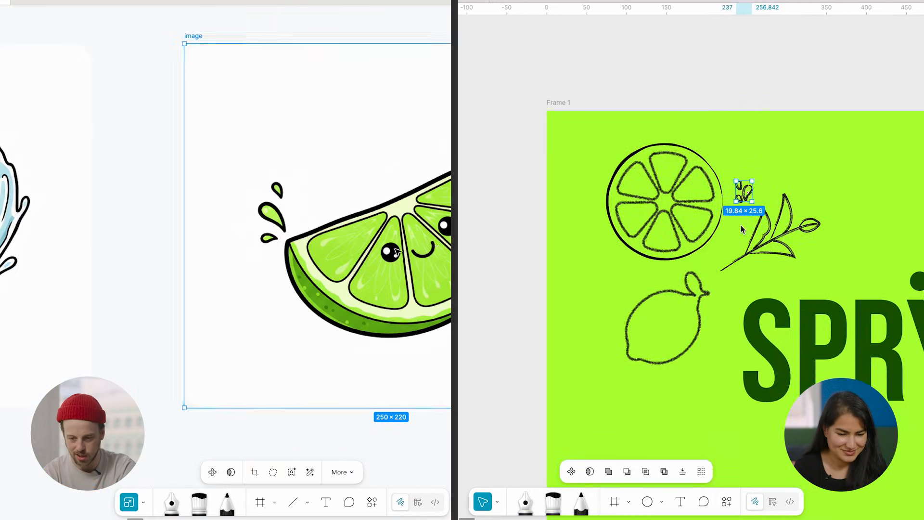
pyautogui.scroll(5, 742, 241)
pyautogui.scroll(-10, 384, 258)
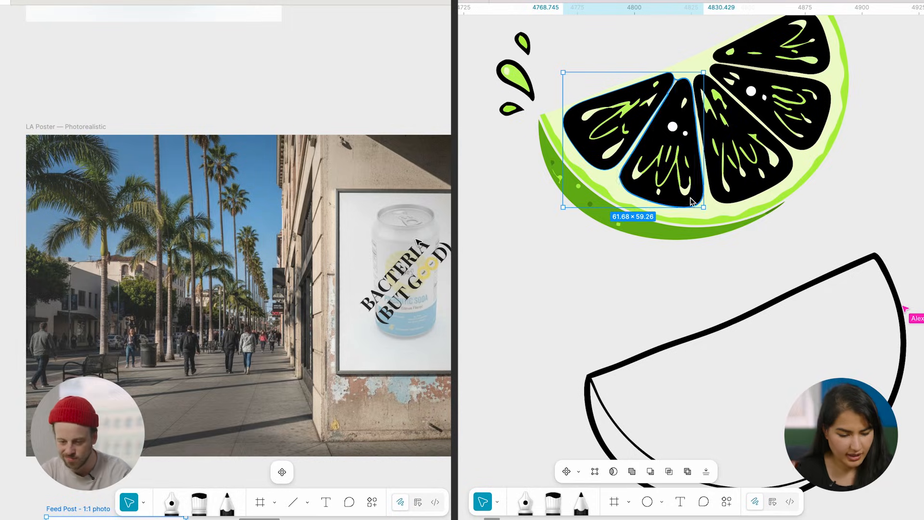
# Select all the black lime segments and move them into the empty wedge outline below the illustration.
pyautogui.keyDown('shift'); pyautogui.click(767, 188); pyautogui.keyUp('shift')
pyautogui.scroll(-5, 418, 242)
pyautogui.scroll(-3, 417, 242)
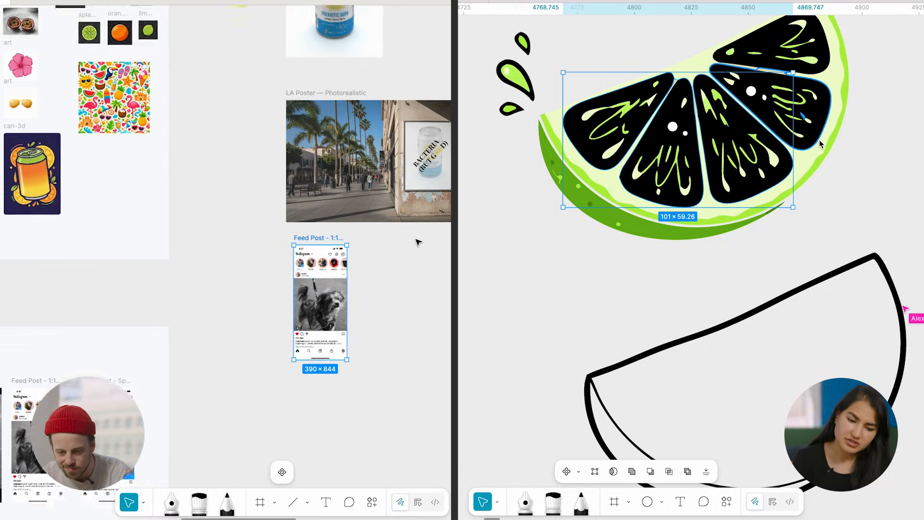
pyautogui.keyDown('shift'); pyautogui.click(816, 97); pyautogui.keyUp('shift')
pyautogui.click(317, 255)
pyautogui.keyDown('shift'); pyautogui.click(821, 42); pyautogui.keyUp('shift')
pyautogui.scroll(-5, 318, 255)
pyautogui.hscroll(-4, 318, 255)
pyautogui.moveTo(822, 41); pyautogui.dragTo(879, 311)
pyautogui.hscroll(5, 317, 256)
pyautogui.scroll(3, 318, 255)
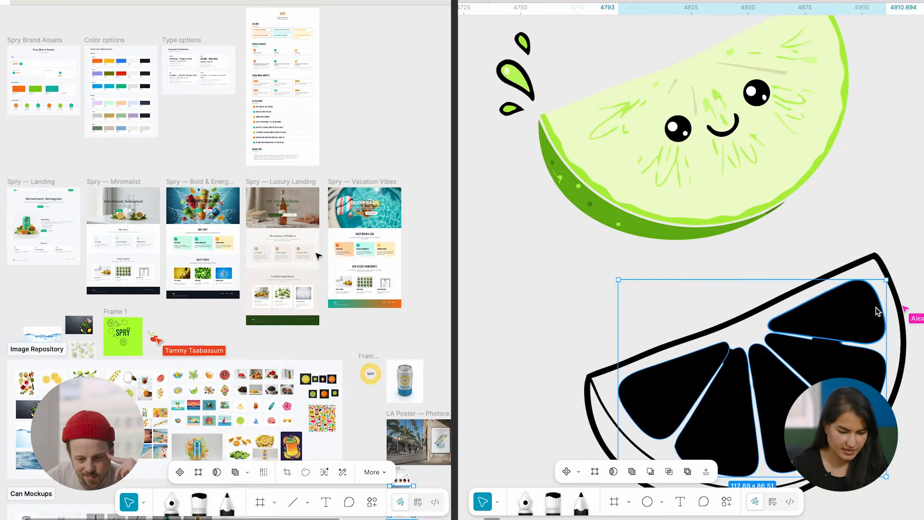
# Swap the fill and stroke of the moved lime segments.
pyautogui.hotkey('shift', 'x')
pyautogui.scroll(-3, 317, 255)
pyautogui.scroll(-3, 836, 302)
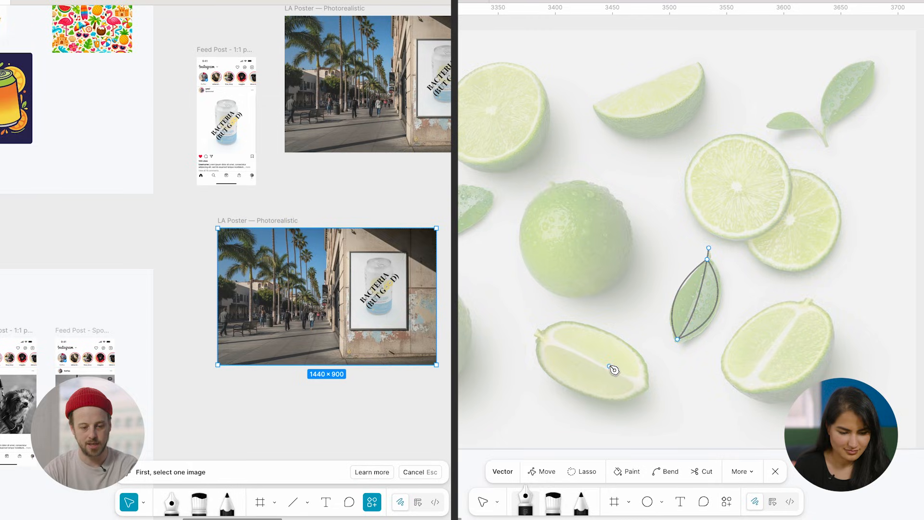
# Finish the vector outline of the leaf traced over the faded lime photo.
pyautogui.scroll(-5, 610, 367)
pyautogui.press('Escape')
pyautogui.press('Return')
pyautogui.press('Escape')
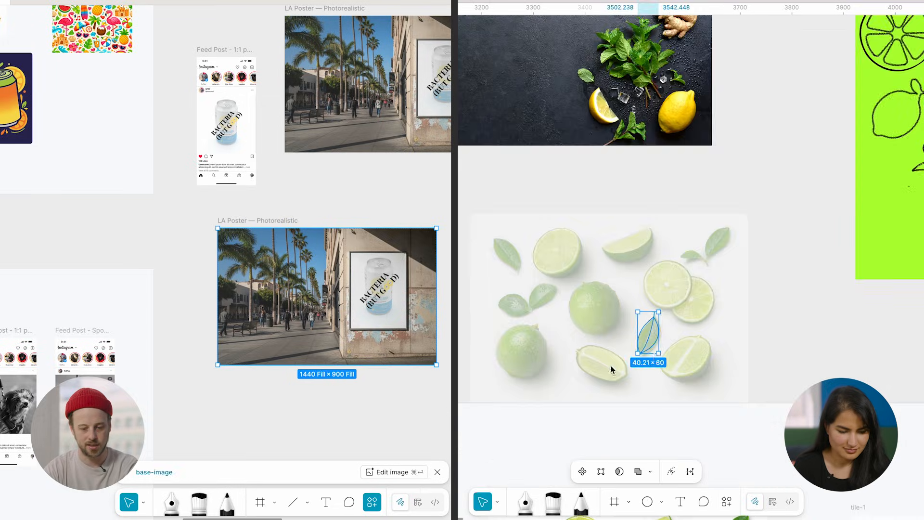
# Start an AI edit prompt for the street poster scene, and move the leaf outline into the green frame with a pencil squiggle below it.
pyautogui.click(394, 474)
pyautogui.moveTo(650, 342); pyautogui.dragTo(901, 167)
pyautogui.write('cre')
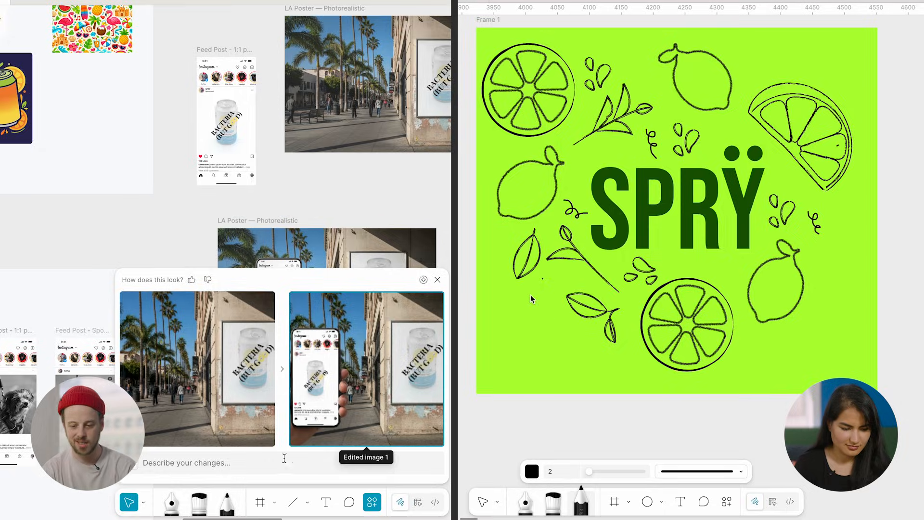
pyautogui.moveTo(531, 297); pyautogui.dragTo(548, 310)
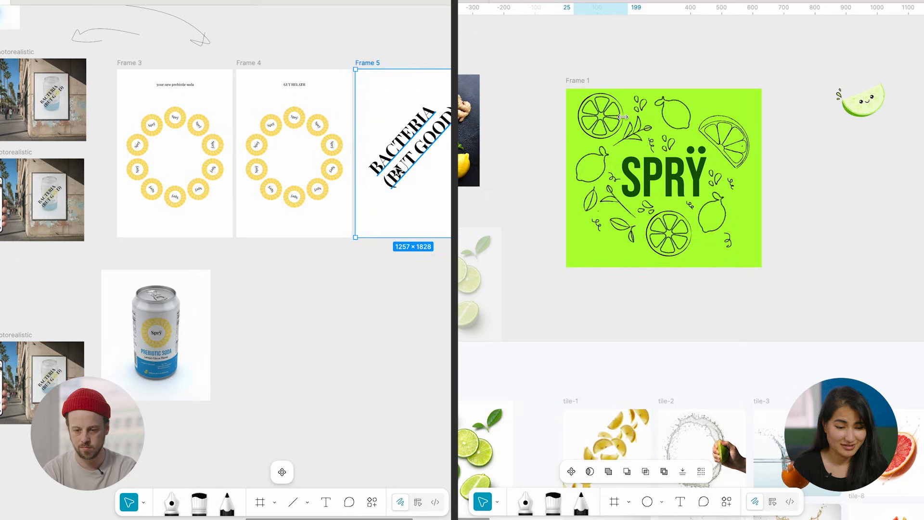
# Duplicate the Frame 5 poster below Frame 4 and delete the diagonal heading from the copy.
pyautogui.moveTo(386, 151); pyautogui.dragTo(269, 348)
pyautogui.click(639, 136)
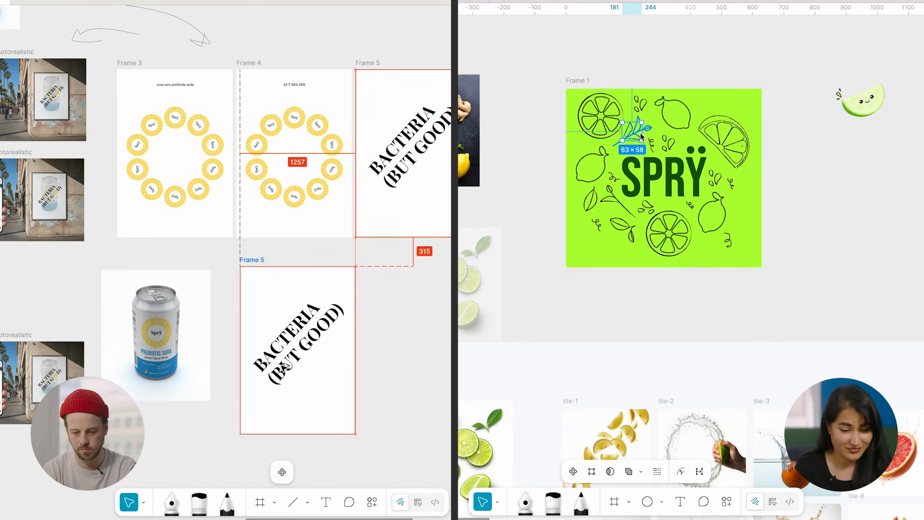
pyautogui.scroll(5, 645, 130)
pyautogui.click(294, 352)
pyautogui.press('Delete')
pyautogui.moveTo(638, 158); pyautogui.dragTo(614, 133)
pyautogui.click(295, 118)
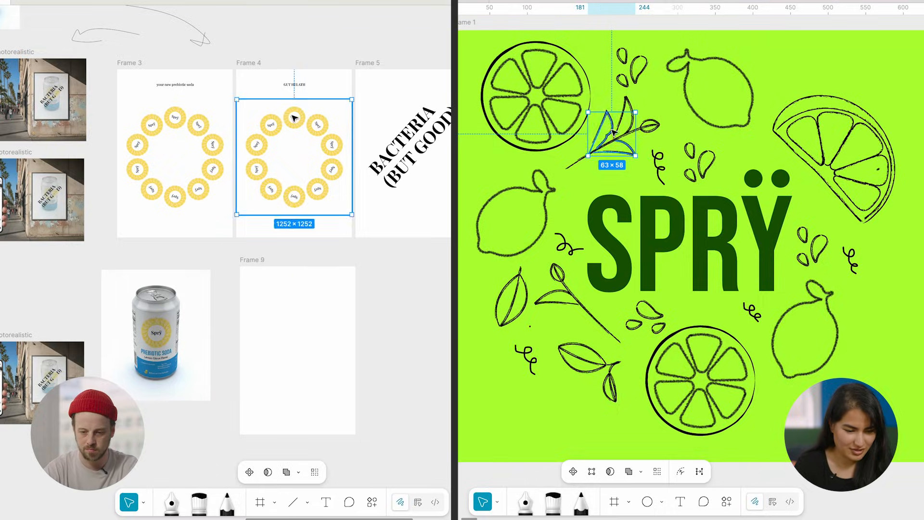
pyautogui.scroll(5, 323, 128)
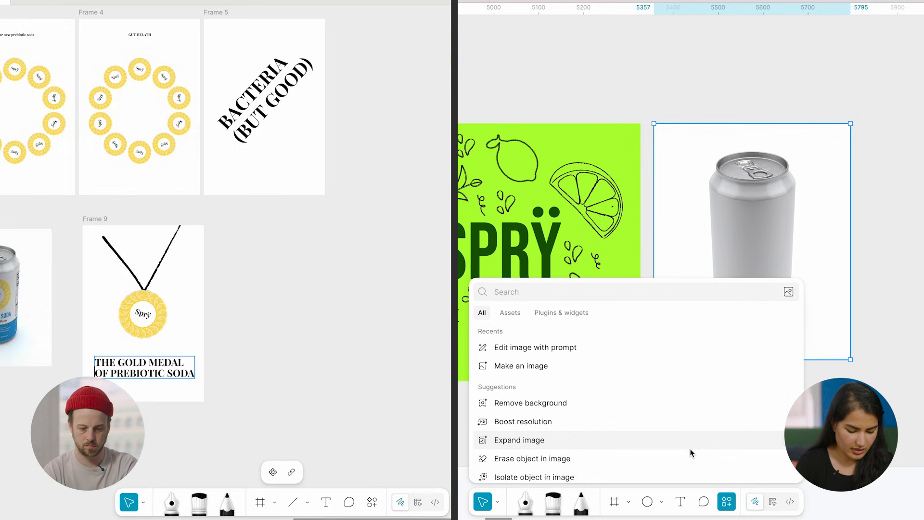
# Centre the THE GOLD MEDAL OF PREBIOTIC SODA slogan under the medal, and attach Image 2.png as the blank can's AI edit reference.
pyautogui.press('Escape')
pyautogui.scroll(5, 181, 367)
pyautogui.write('edit')
pyautogui.hscroll(-3, 209, 363)
pyautogui.press('alt+super+t')
pyautogui.click(597, 333)
pyautogui.moveTo(219, 360)
pyautogui.mouseDown()
pyautogui.moveTo(223, 341)
pyautogui.moveTo(229, 362)
pyautogui.mouseUp()
pyautogui.click(599, 471)
pyautogui.scroll(-5, 223, 365)
pyautogui.doubleClick(530, 194)
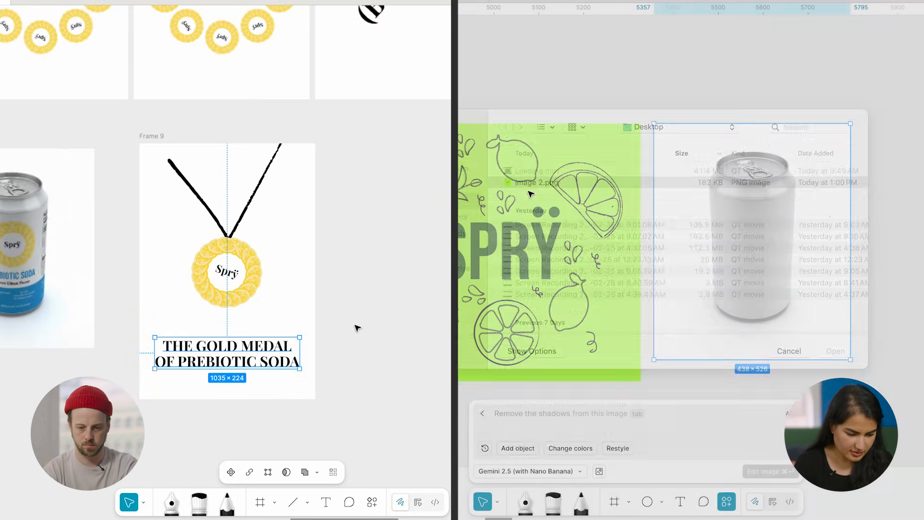
# Copy the gold medal poster as a PNG and select the street scene with the phone while starting the can's prompt with "Transp".
pyautogui.click(355, 326)
pyautogui.click(241, 137)
pyautogui.scroll(-4, 239, 135)
pyautogui.press('shift+super+c')
pyautogui.hscroll(-3, 240, 136)
pyautogui.write('Trans')
pyautogui.scroll(-3, 124, 175)
pyautogui.write('p')
pyautogui.click(129, 104)
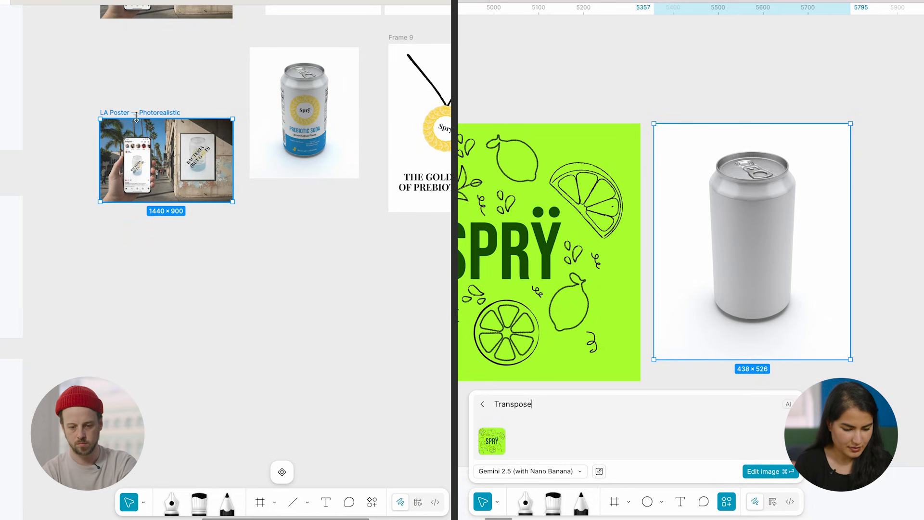
# Complete the blank can's prompt as "Transpose this image on to the can" and run the AI edit.
pyautogui.write('ose this ')
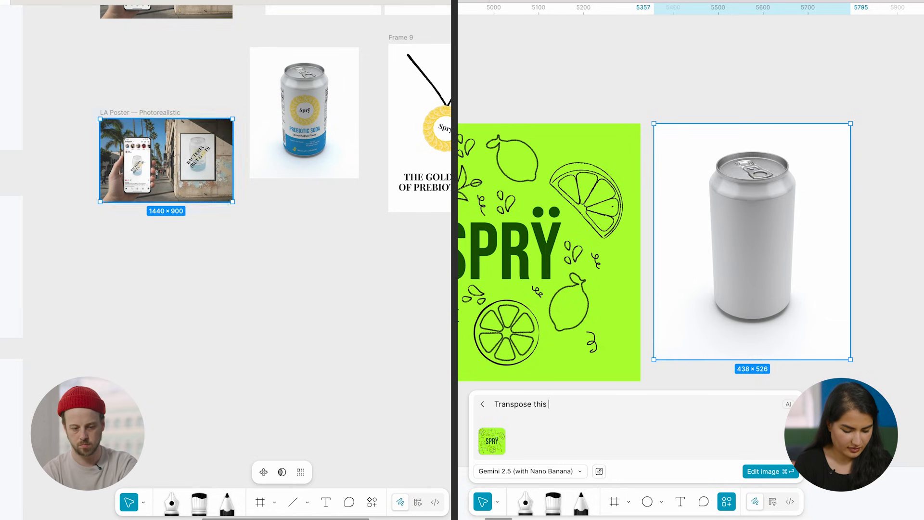
pyautogui.write('image')
pyautogui.click(320, 473)
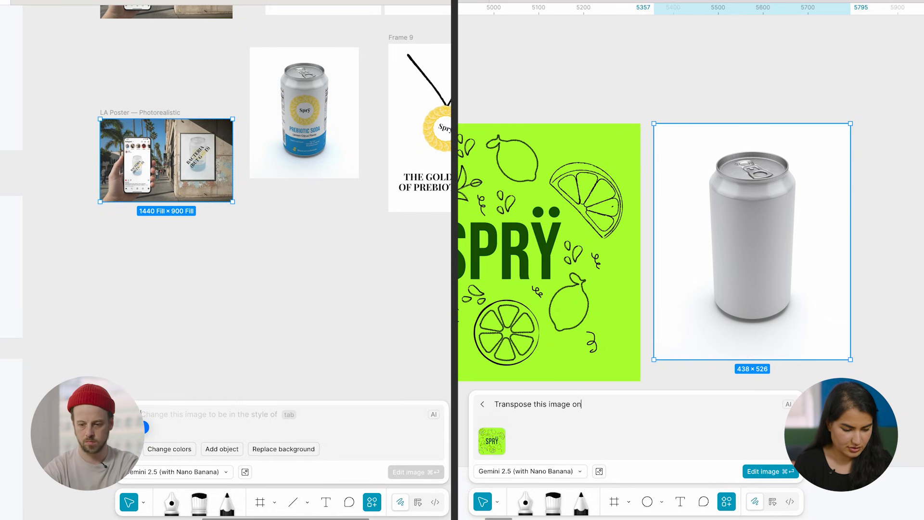
pyautogui.write('on to the cana')
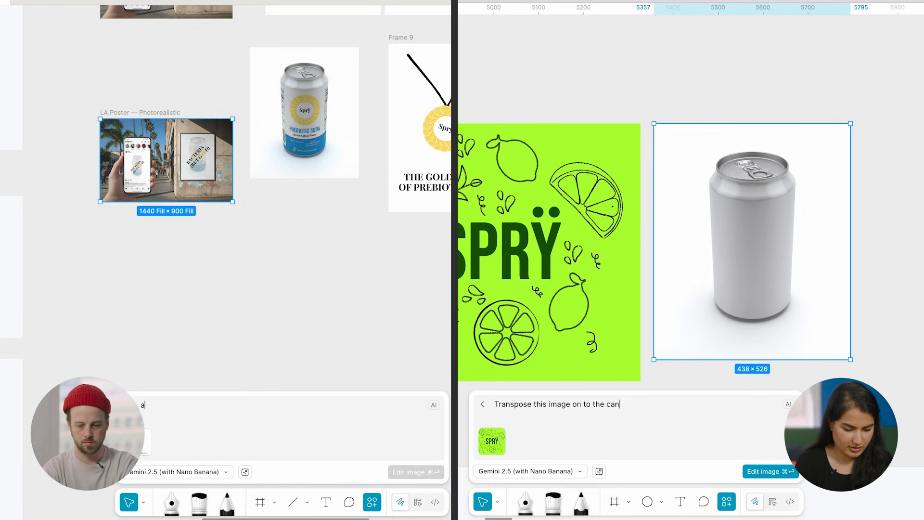
pyautogui.write('dd this')
pyautogui.click(763, 473)
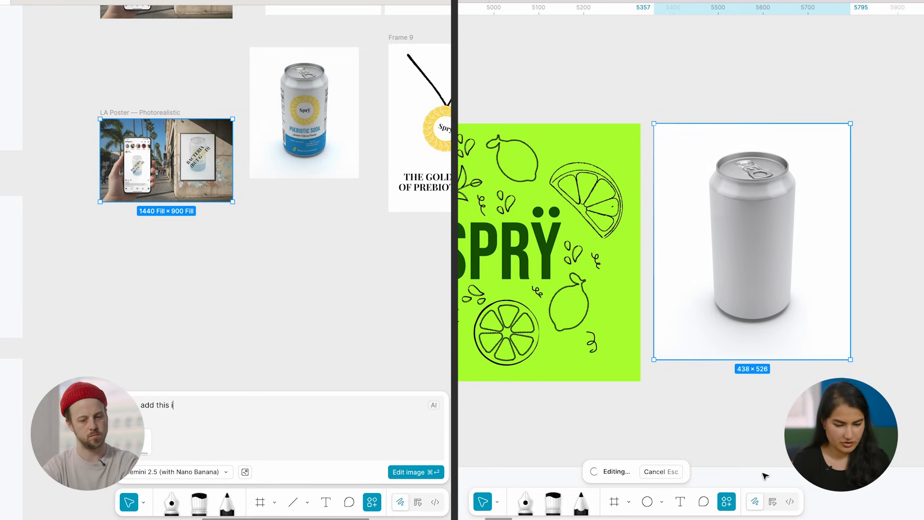
# Run an AI edit on the street scene with the prompt "add this image onto the ad on the phone and the poster".
pyautogui.write('image onto the can')
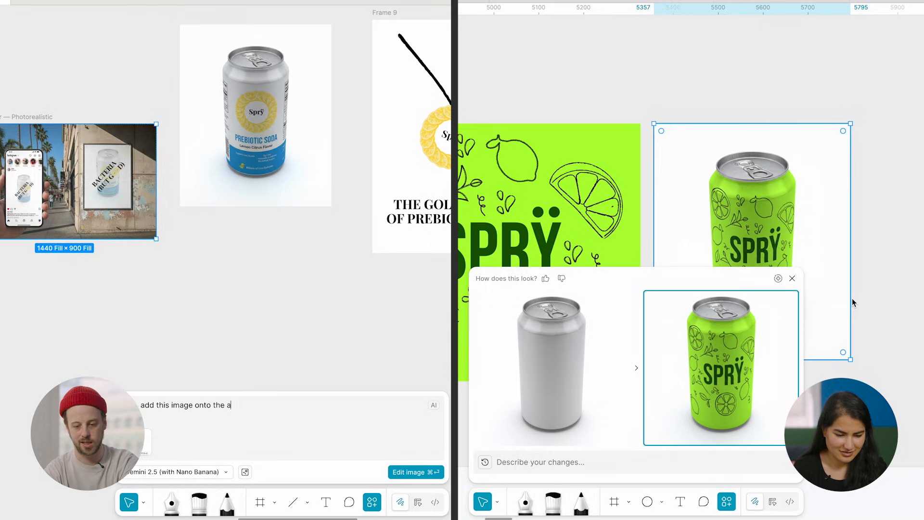
pyautogui.write('d on the phone and the')
pyautogui.scroll(-3, 863, 303)
pyautogui.write('pos')
pyautogui.click(792, 278)
pyautogui.scroll(-2, 796, 284)
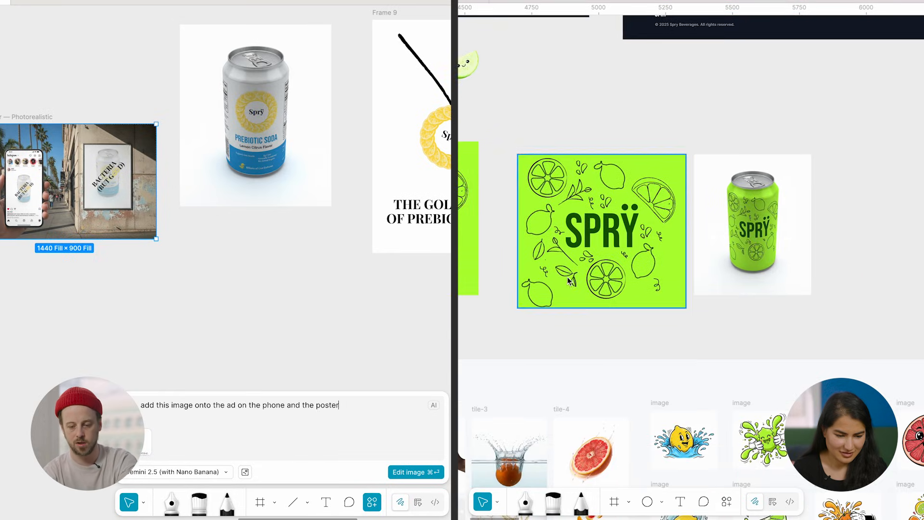
pyautogui.press('super+Return')
pyautogui.doubleClick(572, 280)
pyautogui.scroll(3, 571, 280)
pyautogui.scroll(-5, 107, 375)
pyautogui.click(634, 369)
pyautogui.hscroll(-5, 107, 375)
pyautogui.hscroll(-4, 635, 369)
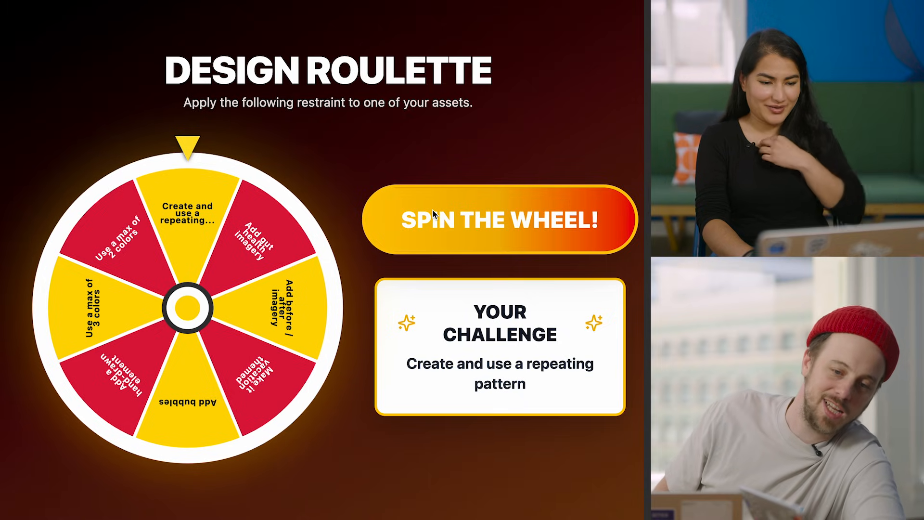
# Switch to the Design Roulette page and spin the wheel for a design challenge.
pyautogui.click(432, 210)
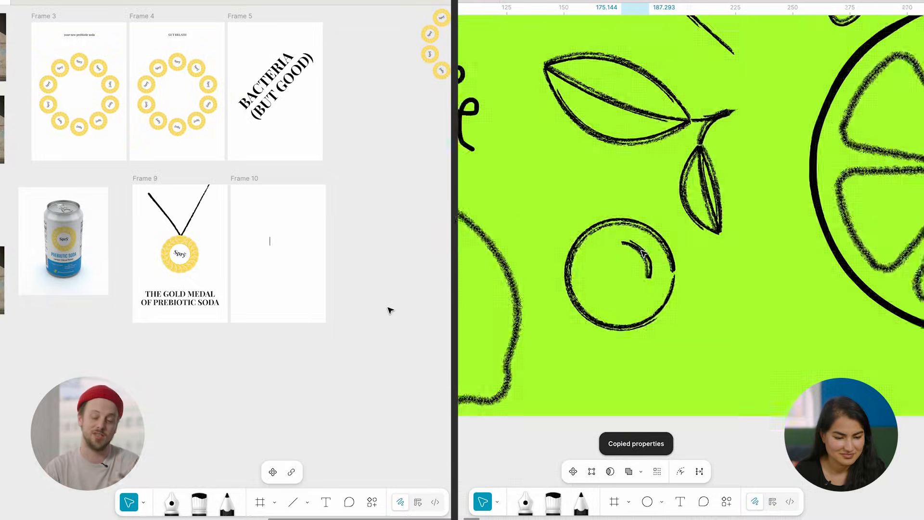
# Arrange three sketched bubbles as a cluster below the leaves in Frame 1 and reposition the droplets under the wordmark.
pyautogui.scroll(-5, 642, 250)
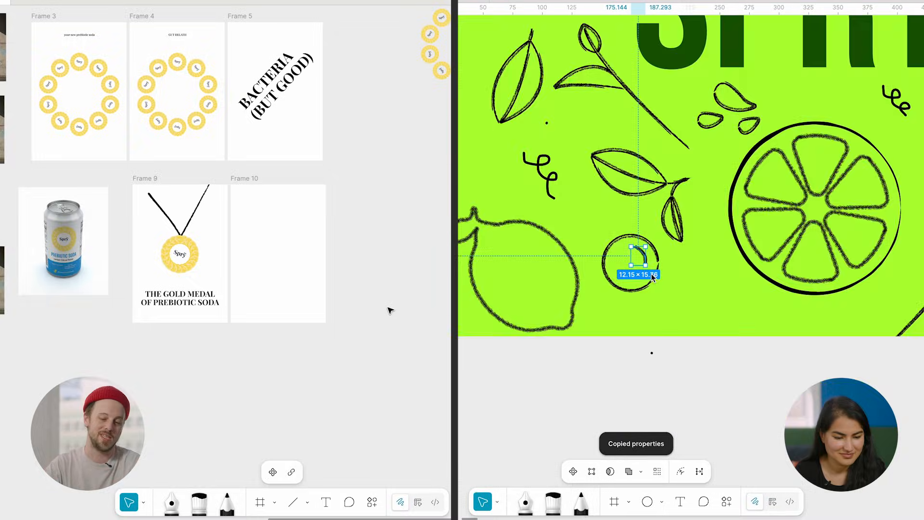
pyautogui.click(647, 287)
pyautogui.scroll(-5, 647, 287)
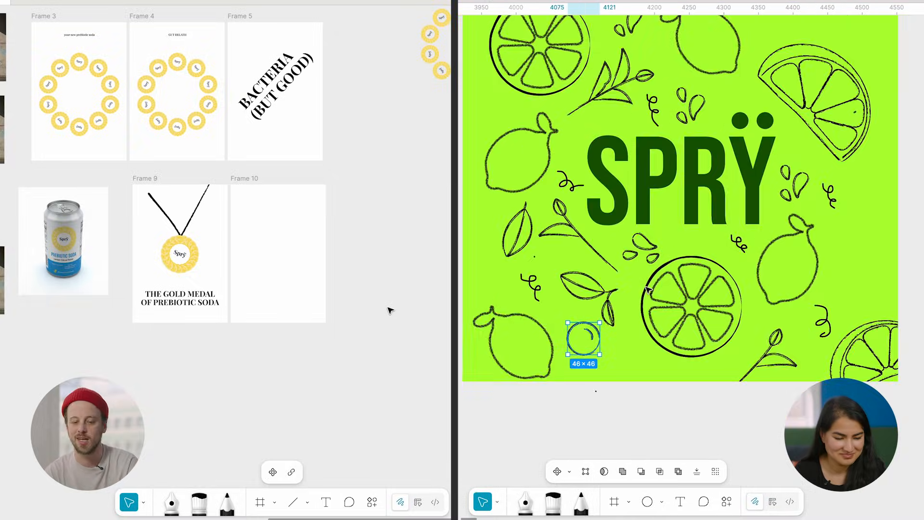
pyautogui.scroll(3, 600, 337)
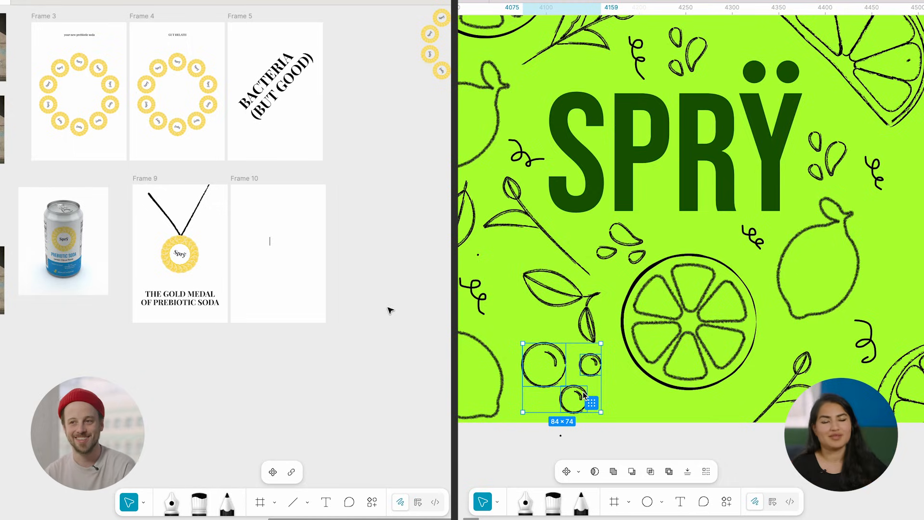
pyautogui.scroll(-5, 661, 338)
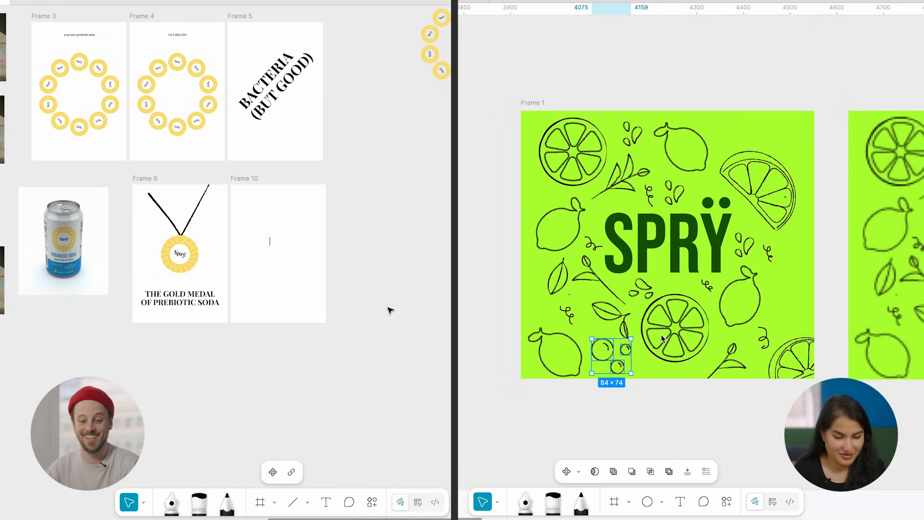
pyautogui.click(647, 296)
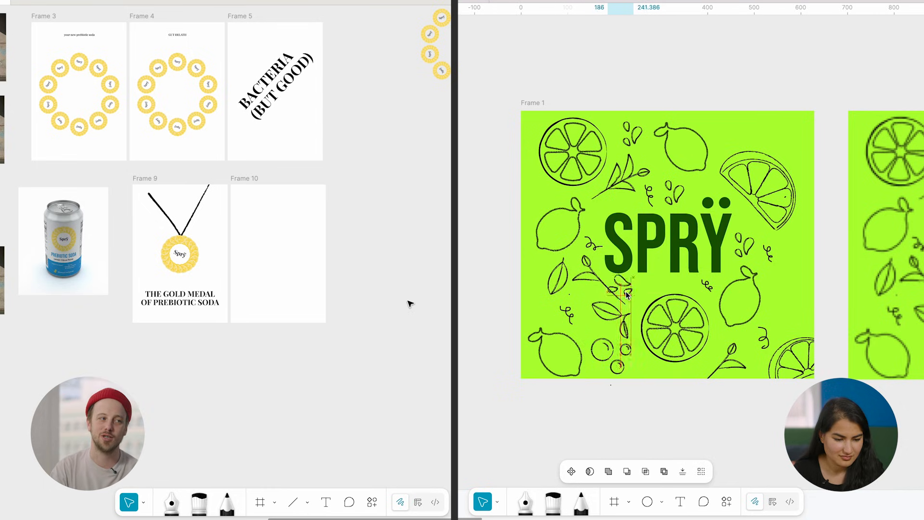
pyautogui.scroll(-3, 639, 297)
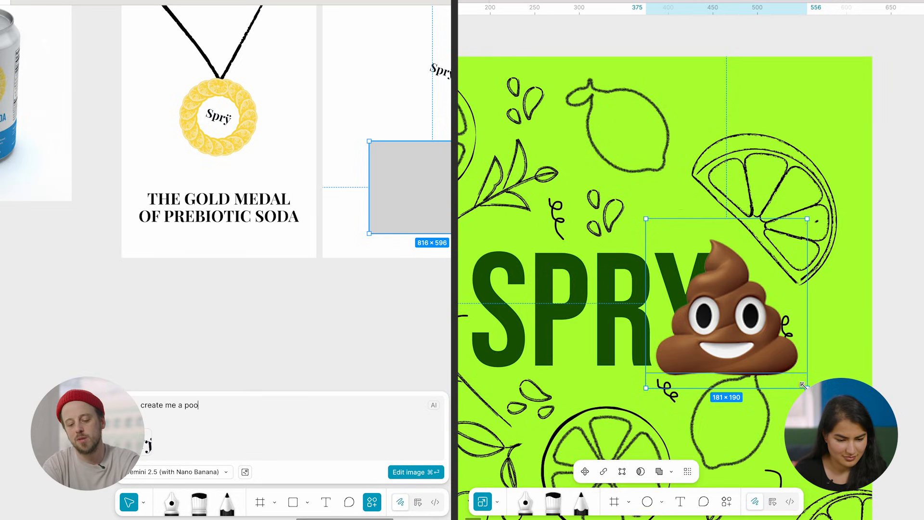
# Scale the poop emoji to about 75 × 79 above the wordmark's Y, and prompt for a poop-like setup using the text logo.
pyautogui.write('p like ')
pyautogui.moveTo(803, 385); pyautogui.dragTo(717, 259)
pyautogui.write('setup using this tex tlogo')
pyautogui.click(657, 298)
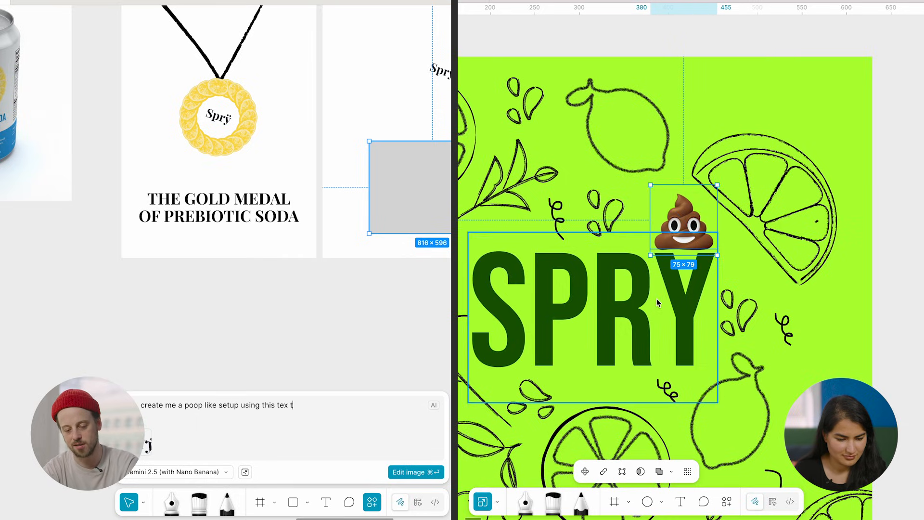
pyautogui.doubleClick(666, 388)
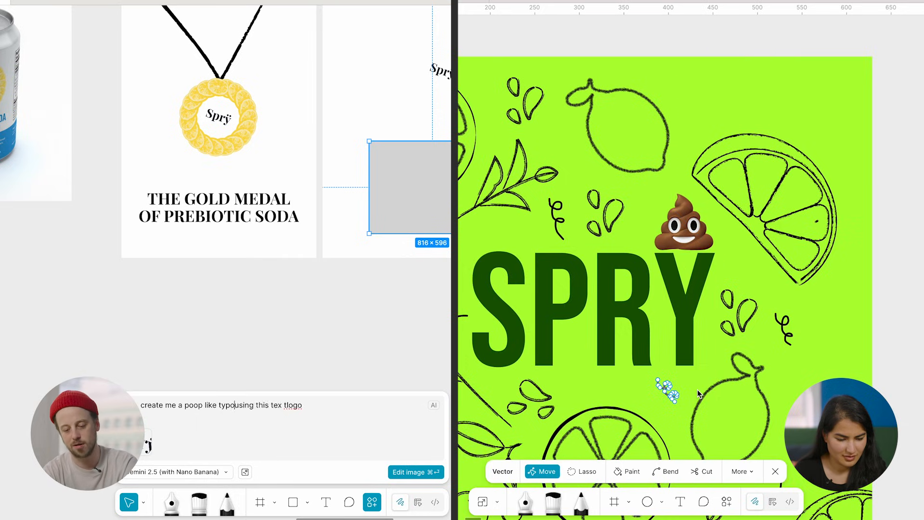
pyautogui.press('Escape')
# Reword the image prompt to ask for "poop like typograhy" from the text logo and generate the image.
pyautogui.write('grahy')
pyautogui.scroll(10, 686, 228)
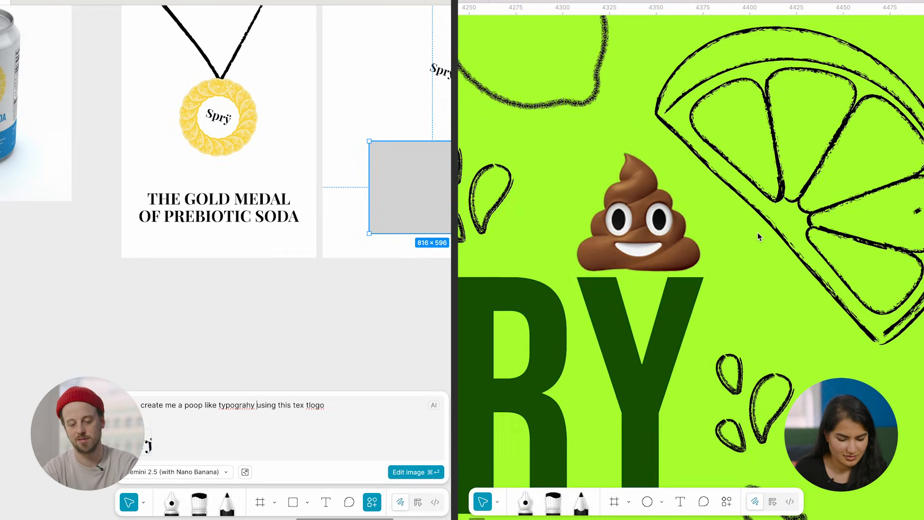
pyautogui.hotkey('shift', 'p')
pyautogui.scroll(5, 651, 246)
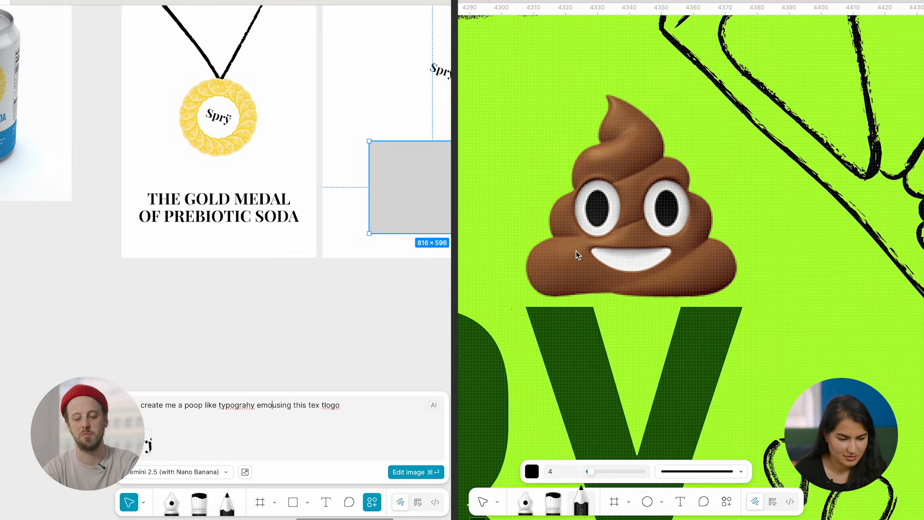
pyautogui.press('super+Return')
# Trace the poop emoji's swirled tiers as a black outline with the Pen tool, above the wordmark's Y.
pyautogui.press('p')
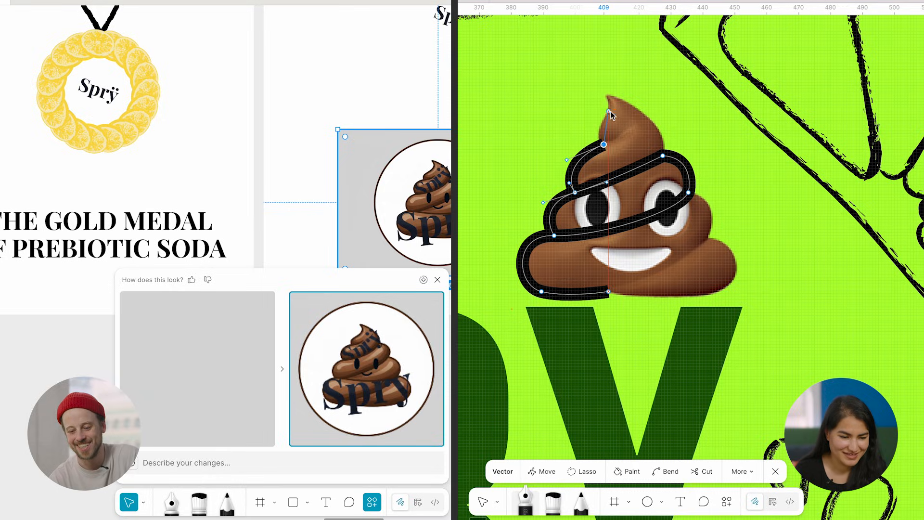
pyautogui.moveTo(630, 102); pyautogui.dragTo(632, 100)
pyautogui.scroll(-3, 437, 210)
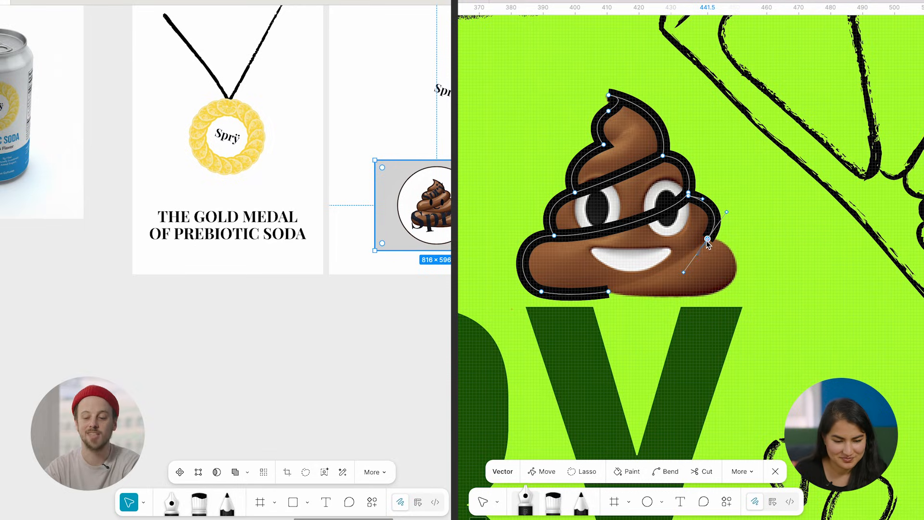
pyautogui.moveTo(611, 293); pyautogui.dragTo(542, 267)
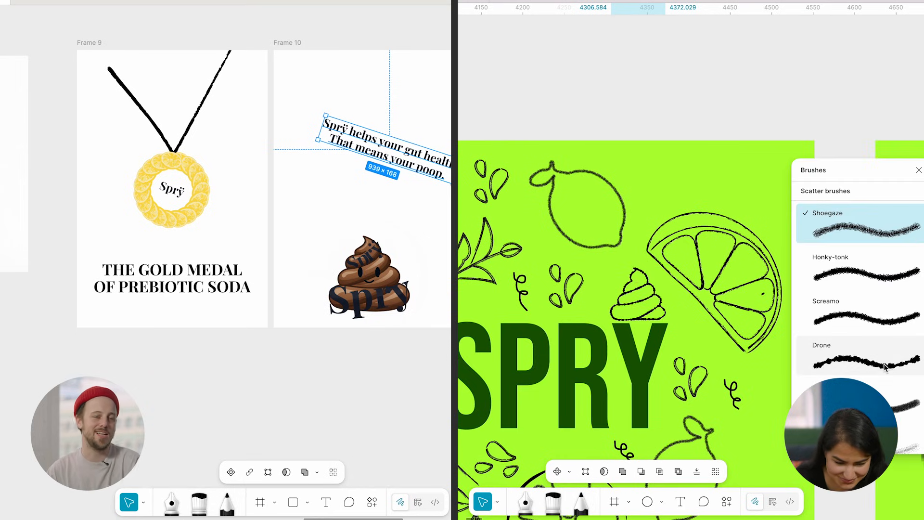
# Apply the Drone scatter brush to the traced swirl outline in the green pattern.
pyautogui.click(884, 364)
pyautogui.scroll(-5, 815, 285)
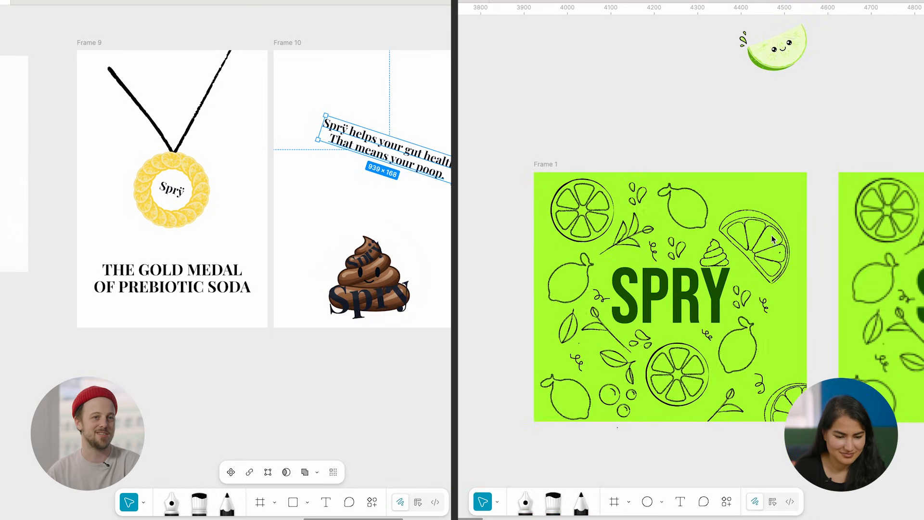
pyautogui.scroll(5, 718, 261)
pyautogui.click(692, 160)
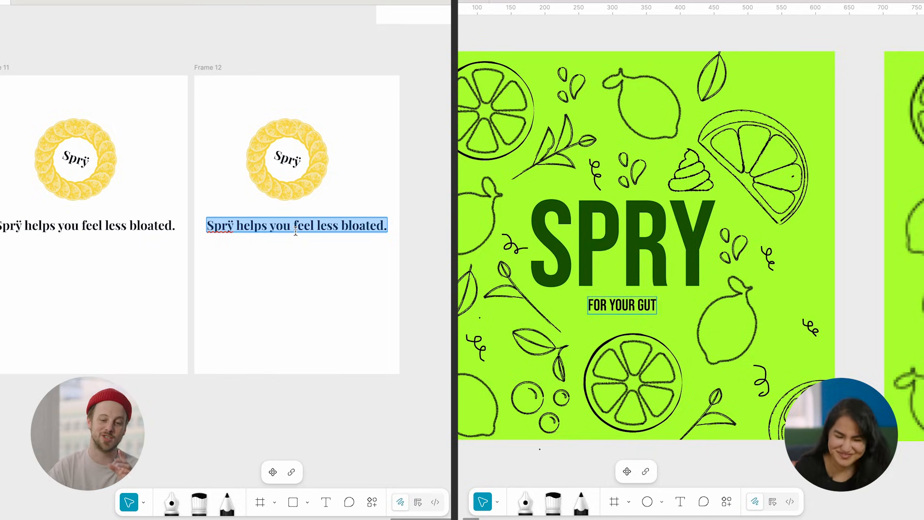
# Replace Frame 12's text with a "Gut Sprÿ?" headline and reword the wordmark's tagline as "FOR YOUR GUT AND YOUR BUTT".
pyautogui.write('ut s')
pyautogui.click(677, 330)
pyautogui.doubleClick(648, 307)
pyautogui.press('BackSpace')
pyautogui.write('S')
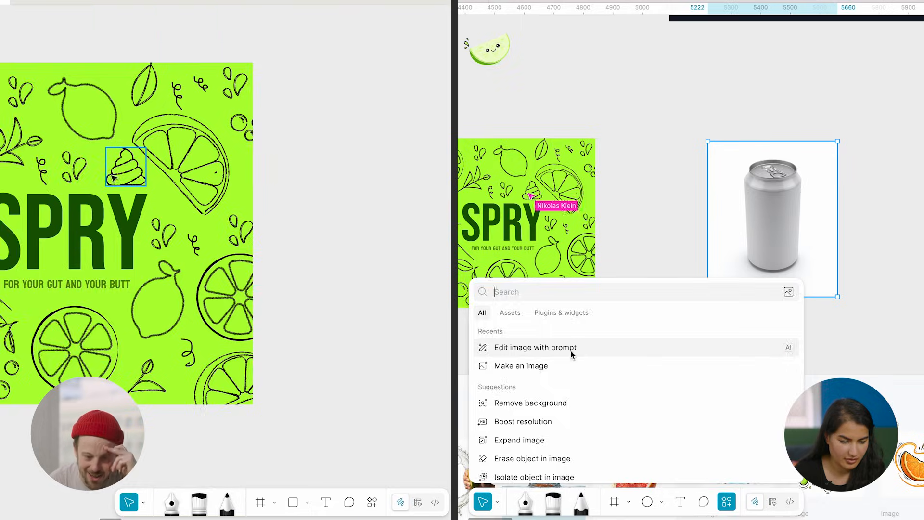
# Start a prompt-based image edit on the blank can and inspect the brushed swirl in the green pattern up close.
pyautogui.click(571, 350)
pyautogui.scroll(5, 146, 179)
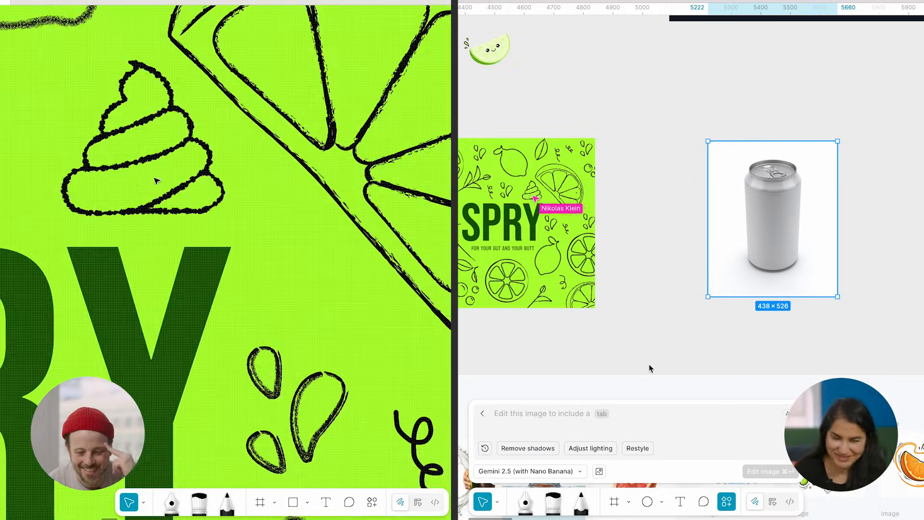
pyautogui.scroll(-4, 157, 182)
pyautogui.click(151, 145)
pyautogui.scroll(-3, 150, 180)
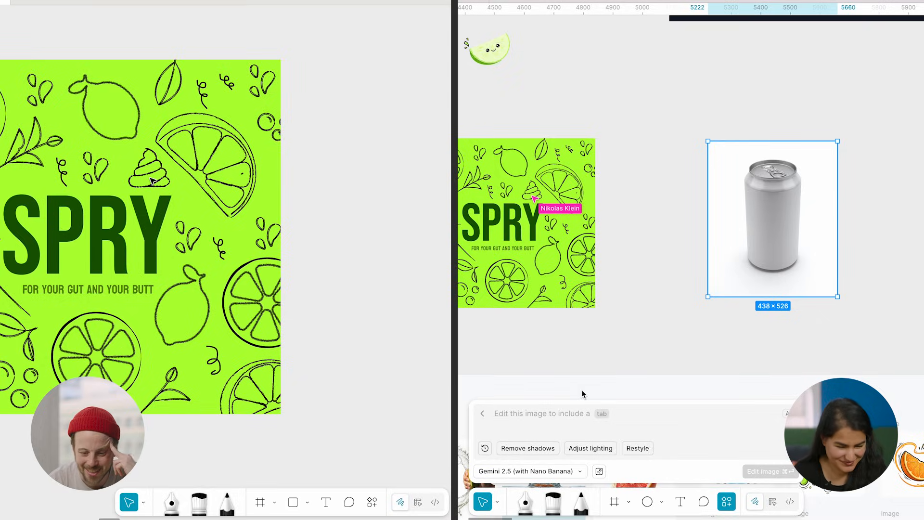
pyautogui.scroll(-3, 151, 181)
pyautogui.write('Tr')
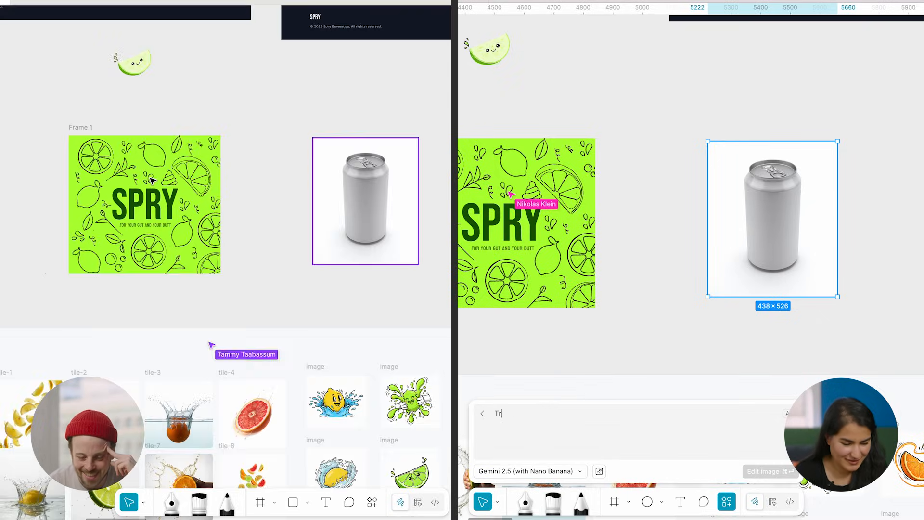
# Attach Frame 1.png from the Desktop as the reference image for the can edit.
pyautogui.click(599, 472)
pyautogui.scroll(-3, 150, 180)
pyautogui.scroll(5, 150, 180)
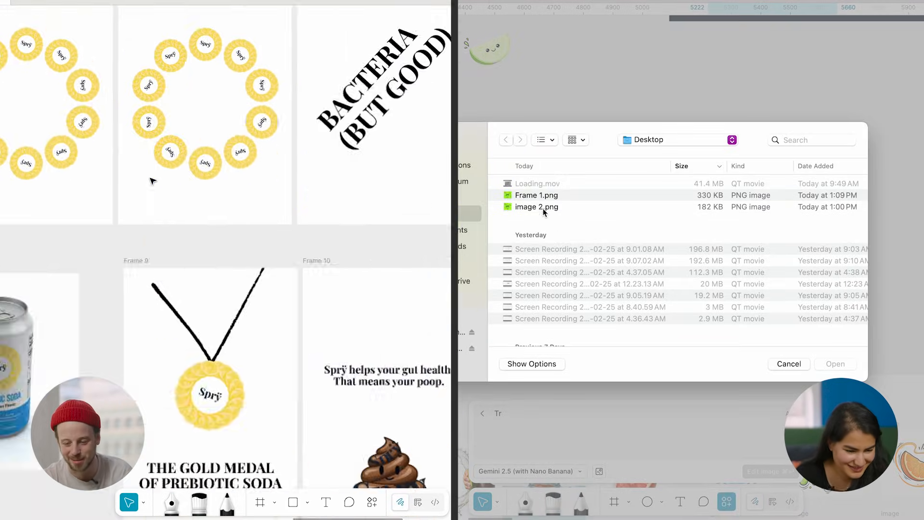
pyautogui.click(544, 211)
pyautogui.hscroll(5, 150, 180)
pyautogui.press('space')
pyautogui.press('Up')
pyautogui.press('Return')
# Begin the can prompt with "Transpose this on" and copy Frame 14 as a PNG.
pyautogui.write('anspose')
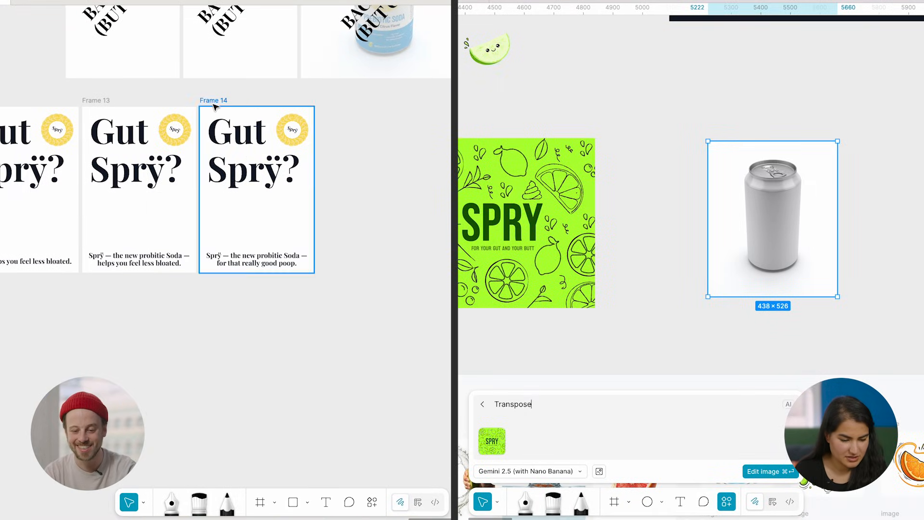
pyautogui.click(213, 103)
pyautogui.hscroll(-10, 213, 103)
pyautogui.write('this ')
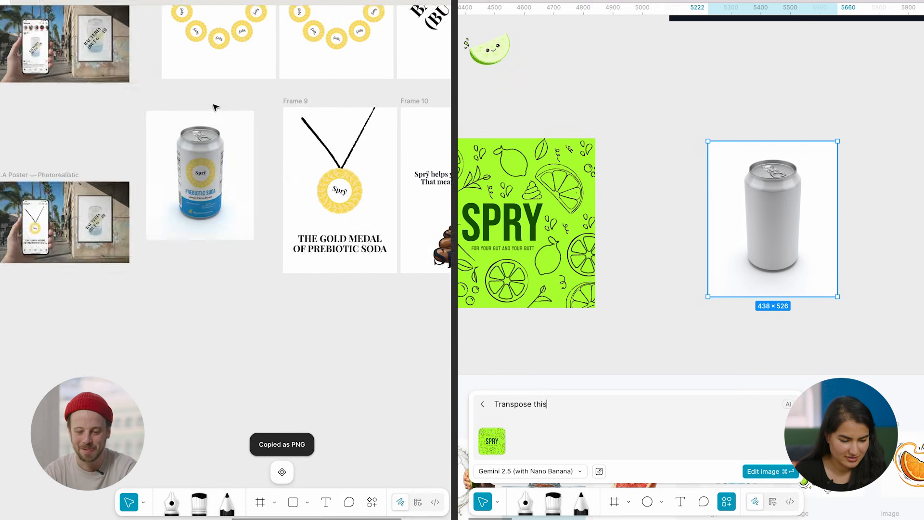
pyautogui.write('on t')
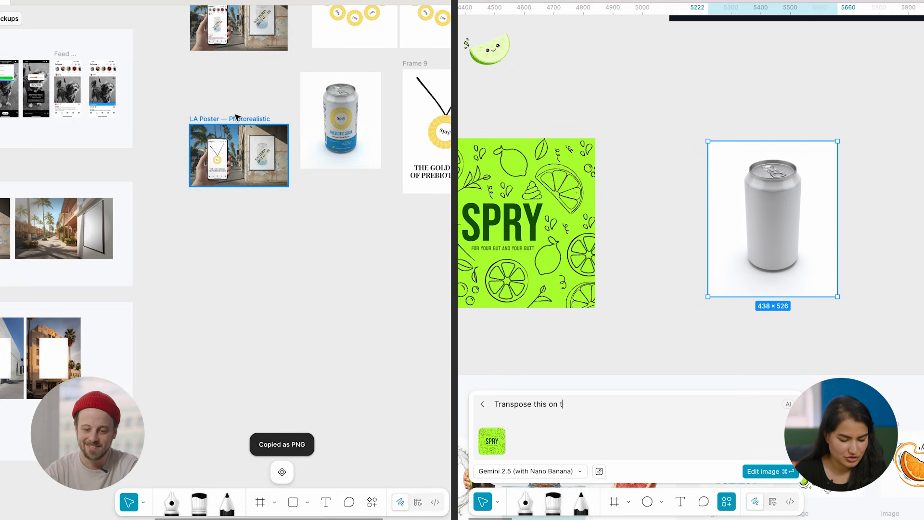
# Duplicate the photorealistic LA Poster mockup below the original and run the can edit with "Transpose this on to the can".
pyautogui.click(236, 116)
pyautogui.write('o the can')
pyautogui.moveTo(244, 139); pyautogui.dragTo(237, 236)
pyautogui.scroll(5, 237, 236)
pyautogui.press('Return')
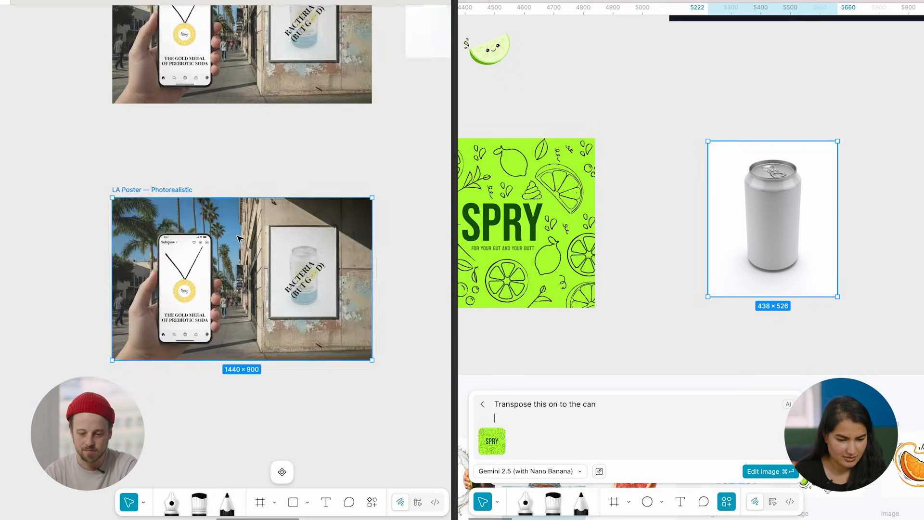
pyautogui.click(765, 472)
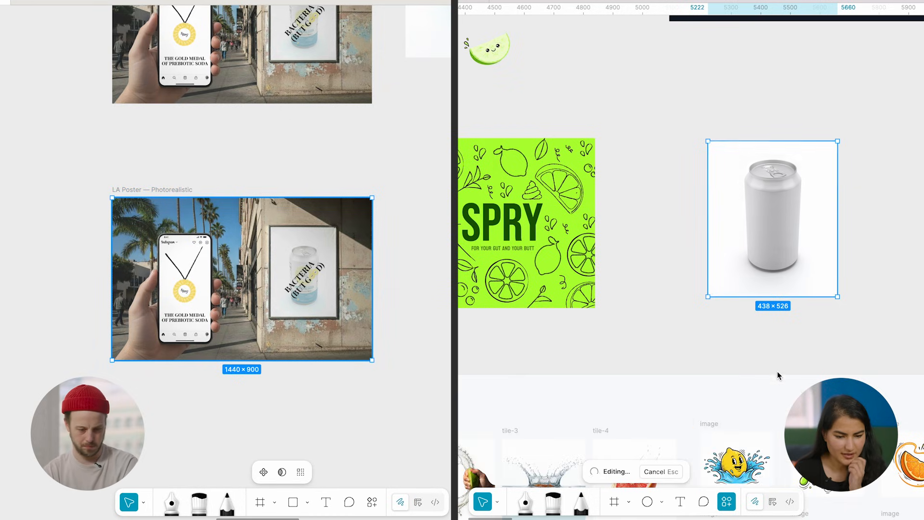
# Prompt the duplicated LA Poster mockup to "replace the poster in the back with this", using the copied poster, and generate the edit.
pyautogui.hscroll(2, 779, 376)
pyautogui.press('Return')
pyautogui.click(320, 473)
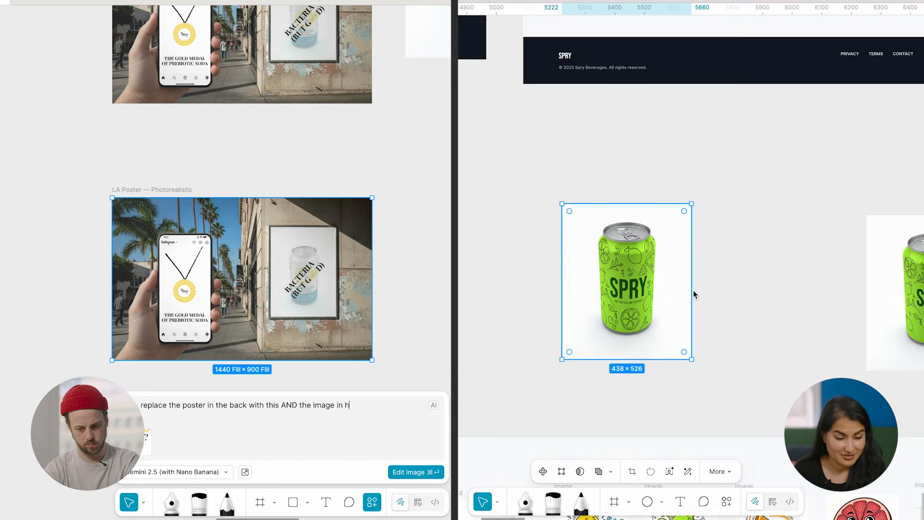
pyautogui.scroll(5, 693, 294)
pyautogui.press('BackSpace')
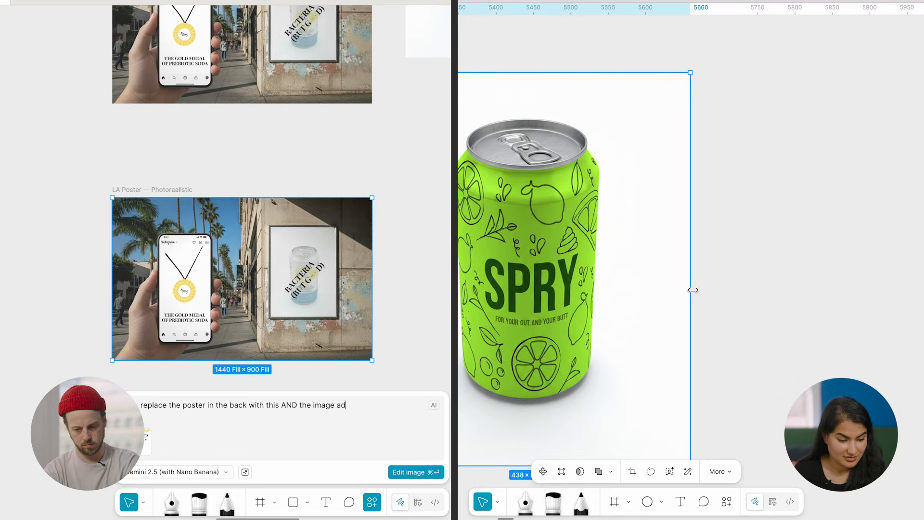
pyautogui.write('to')
pyautogui.press('super+Return')
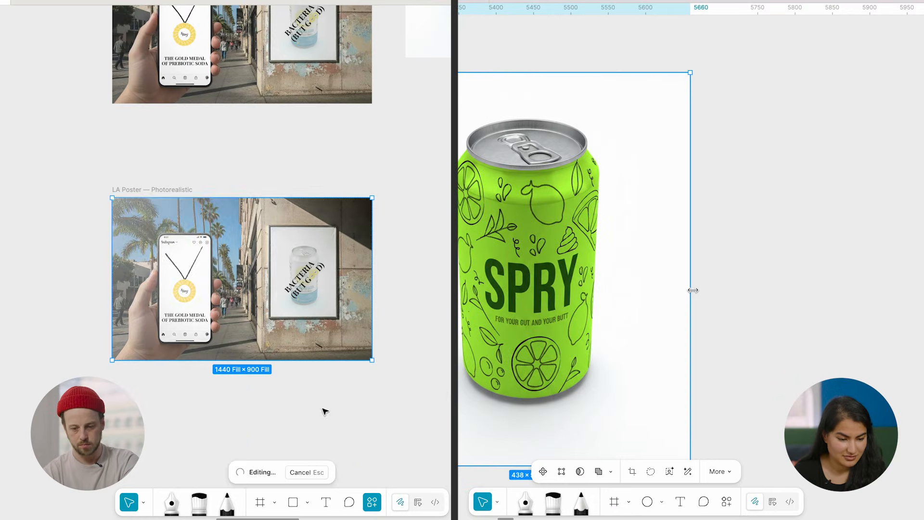
# Duplicate Frame 12 below its row and delete the "Gut Sprÿ?" headline from the copy.
pyautogui.scroll(-5, 365, 392)
pyautogui.scroll(-5, 688, 288)
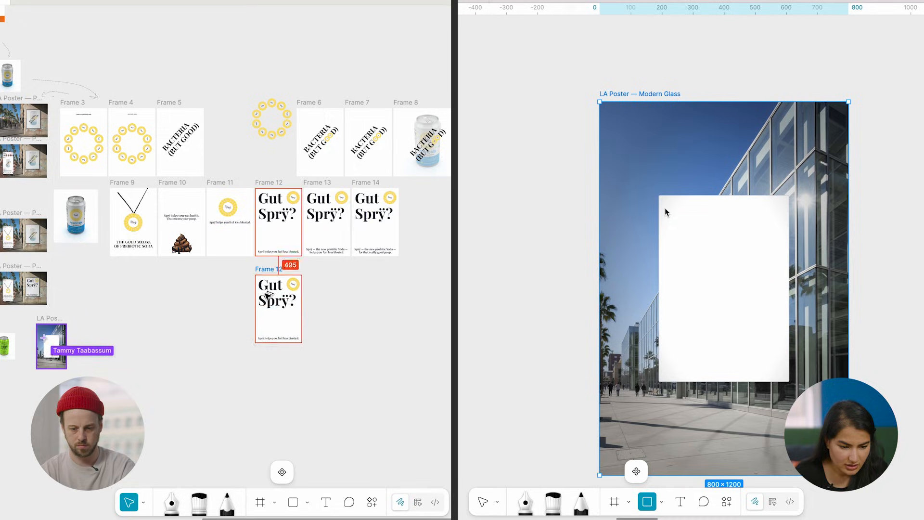
pyautogui.moveTo(279, 310); pyautogui.dragTo(279, 340)
pyautogui.scroll(3, 282, 339)
pyautogui.click(282, 339)
pyautogui.press('Delete')
# Draw a 418 × 604 frame over the Modern Glass poster's white area and move Frame 16's tagline near its upper edge.
pyautogui.moveTo(659, 195)
pyautogui.mouseDown()
pyautogui.moveTo(684, 212)
pyautogui.moveTo(770, 387)
pyautogui.moveTo(792, 383)
pyautogui.mouseUp()
pyautogui.scroll(3, 287, 412)
pyautogui.moveTo(307, 255); pyautogui.dragTo(316, 193)
pyautogui.moveTo(793, 385); pyautogui.dragTo(790, 385)
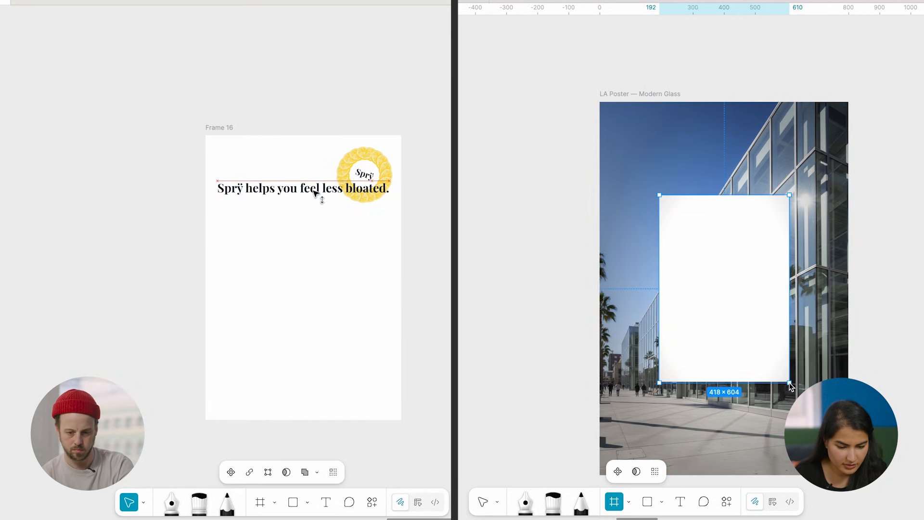
# Place the lemon ring logo centred near Frame 16's lower edge and shift the green can image toward the Modern Glass poster.
pyautogui.scroll(-5, 790, 383)
pyautogui.click(544, 342)
pyautogui.moveTo(372, 167); pyautogui.dragTo(308, 358)
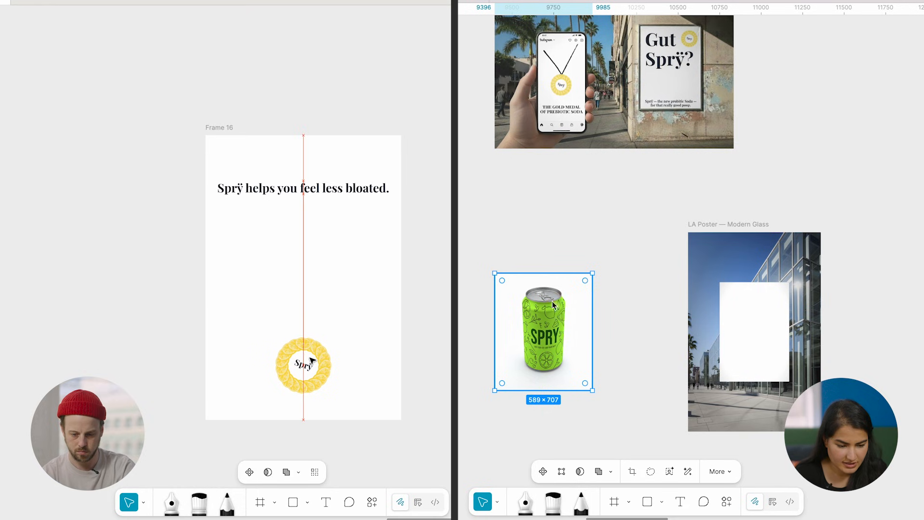
pyautogui.moveTo(553, 304); pyautogui.dragTo(623, 297)
# Reword Frame 16's tagline to start with "feeling bloated on your" and duplicate the green can image beside the original.
pyautogui.doubleClick(296, 189)
pyautogui.write('feeli')
pyautogui.moveTo(583, 342); pyautogui.dragTo(479, 339)
pyautogui.write('ng bloated on your vaca')
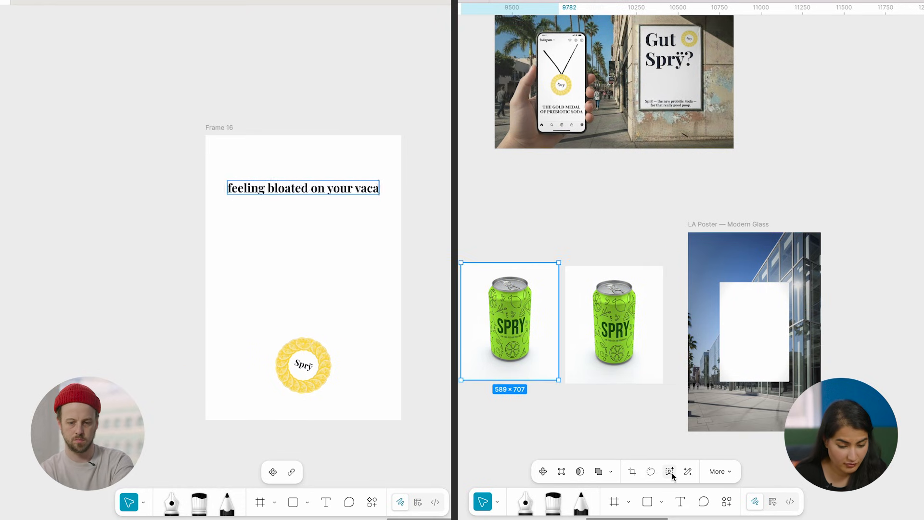
# Complete Frame 16's text with "vacation??", "go to sprÿ", "#vacation" and "#onlyWithSprÿ", and remove the can copy's background.
pyautogui.write('tion')
pyautogui.click(670, 472)
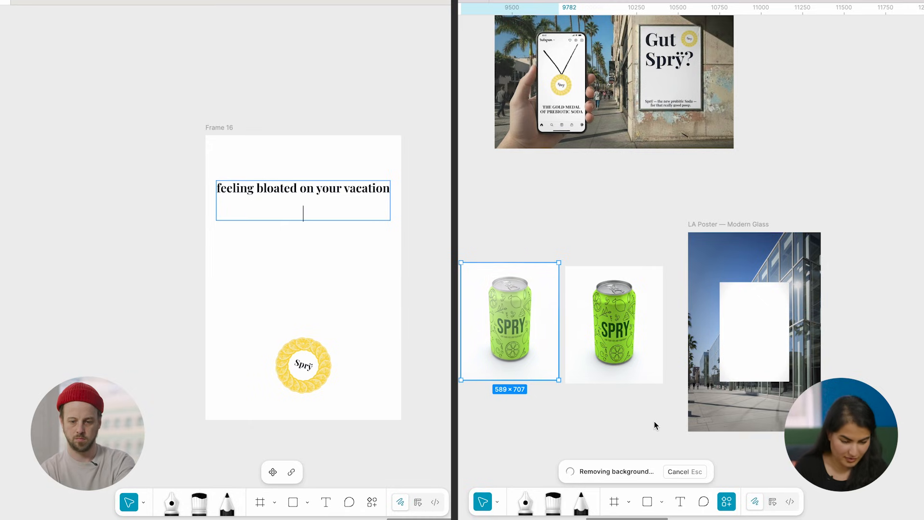
pyautogui.write('so')
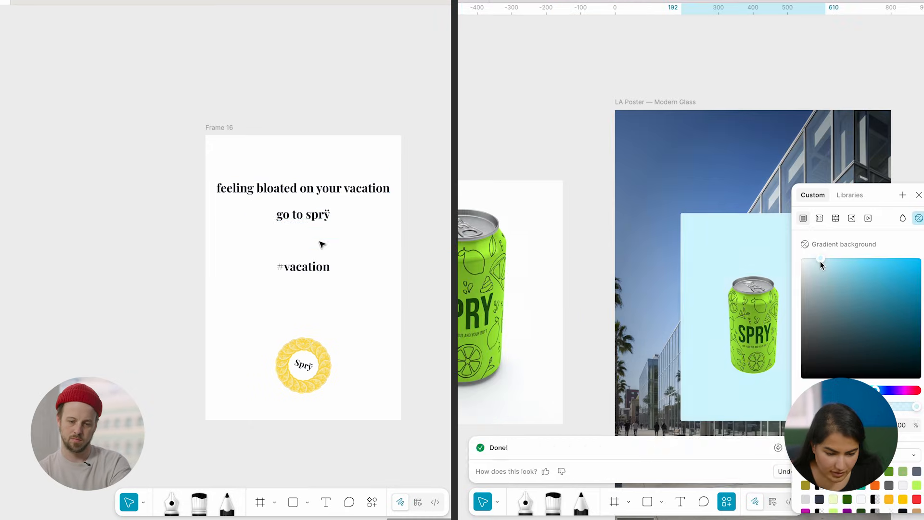
pyautogui.press('Escape')
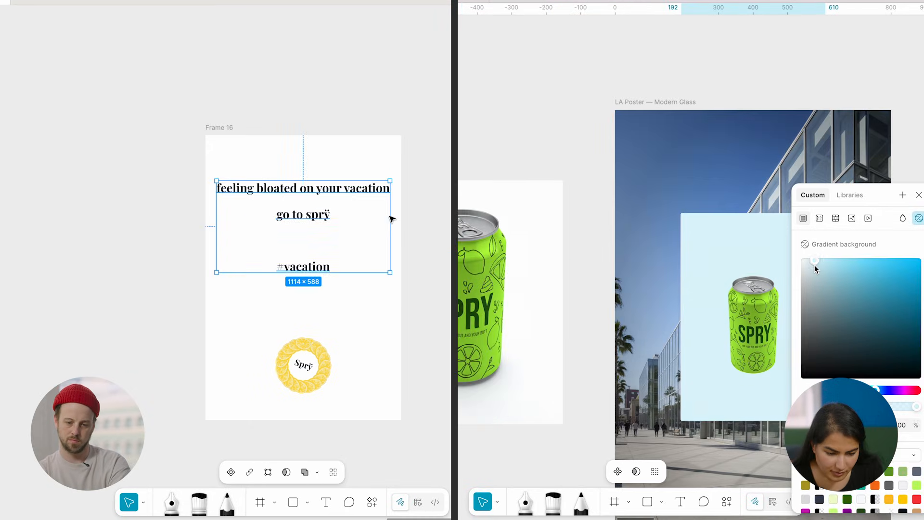
pyautogui.doubleClick(326, 212)
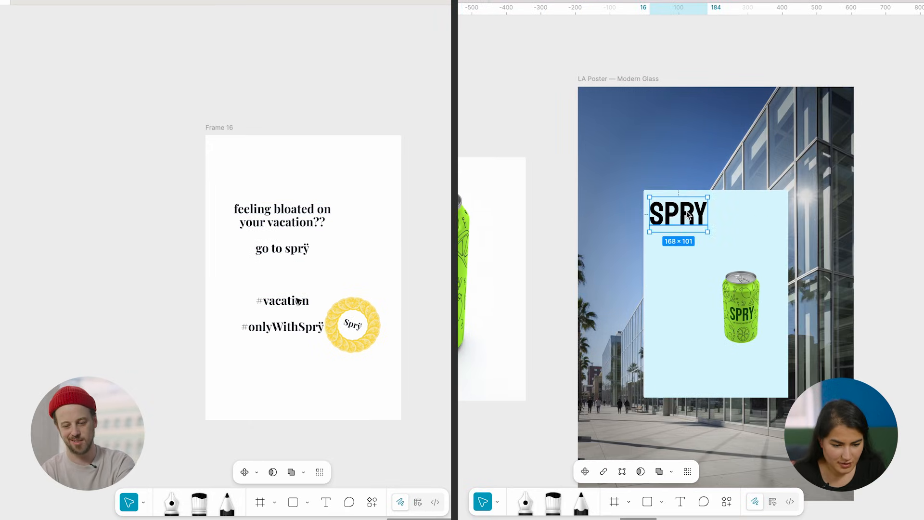
# Duplicate the SPRY text directly below itself on the light blue poster.
pyautogui.click(388, 340)
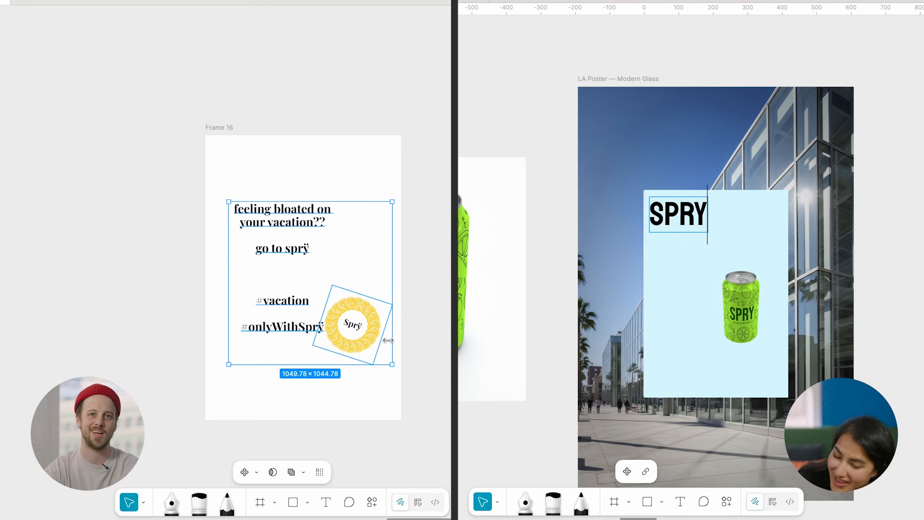
pyautogui.press('Escape')
pyautogui.scroll(-2, 389, 343)
pyautogui.moveTo(688, 220); pyautogui.dragTo(688, 251)
pyautogui.click(391, 345)
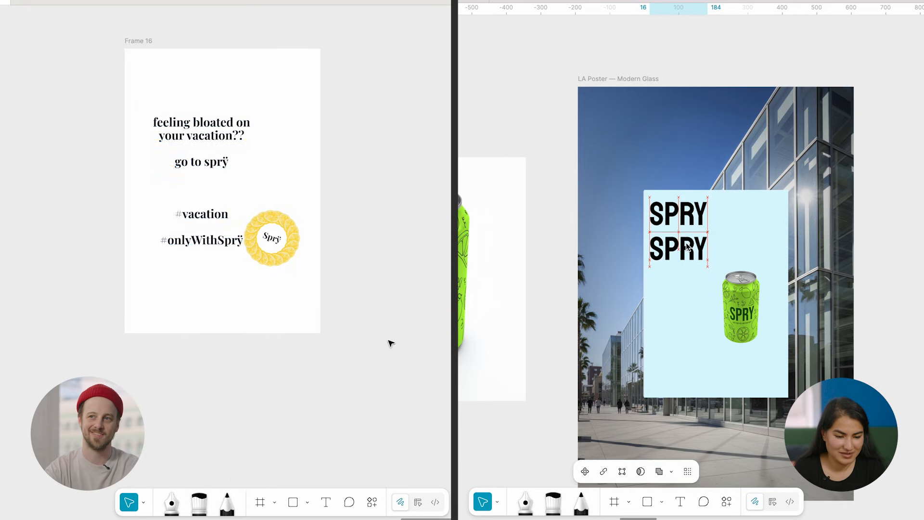
# Change the lower SPRY text on the poster to "IT'S ONLY".
pyautogui.scroll(-4, 390, 345)
pyautogui.hscroll(-2, 390, 345)
pyautogui.doubleClick(686, 240)
pyautogui.scroll(4, 250, 187)
pyautogui.write("IT'S ON")
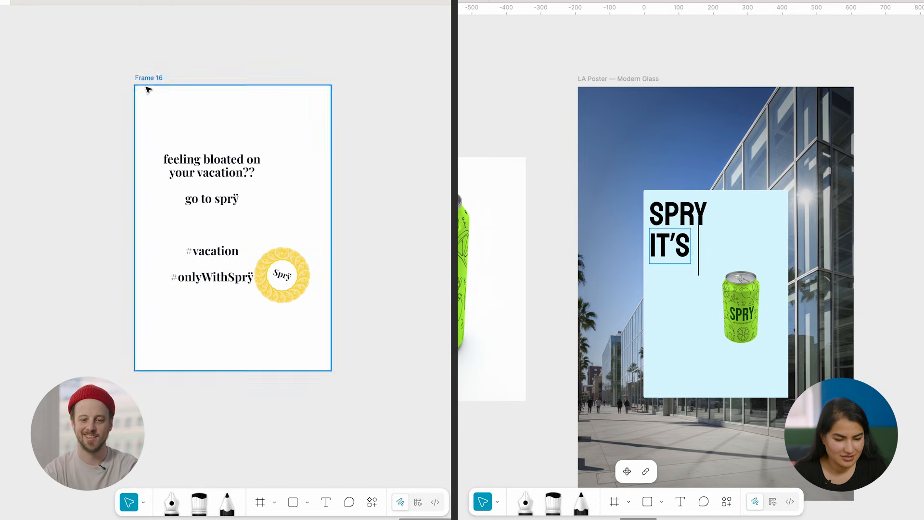
# Duplicate Frame 16 and extend the Modern Glass poster's headline to "IT'S ONLY VAYCAY IF IT'S".
pyautogui.click(145, 81)
pyautogui.press('super+d')
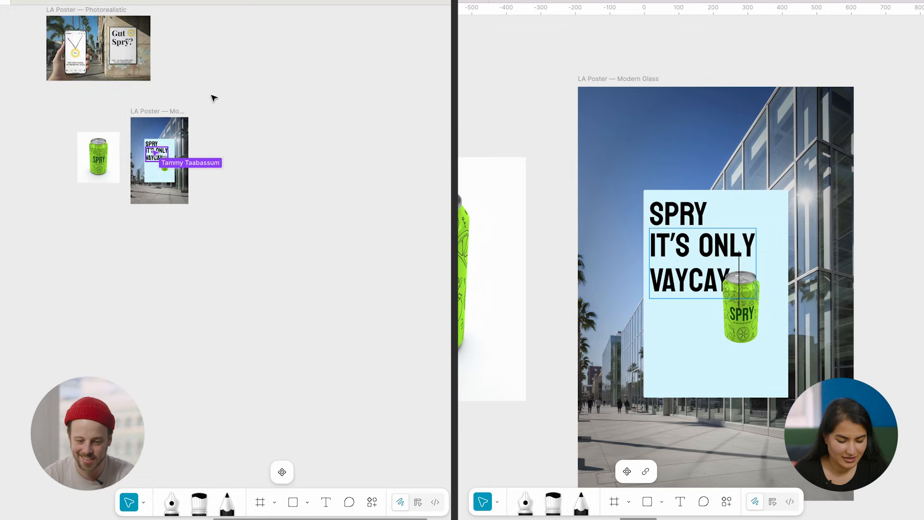
pyautogui.scroll(5, 210, 95)
pyautogui.write('IF IT')
pyautogui.click(271, 192)
pyautogui.scroll(5, 298, 164)
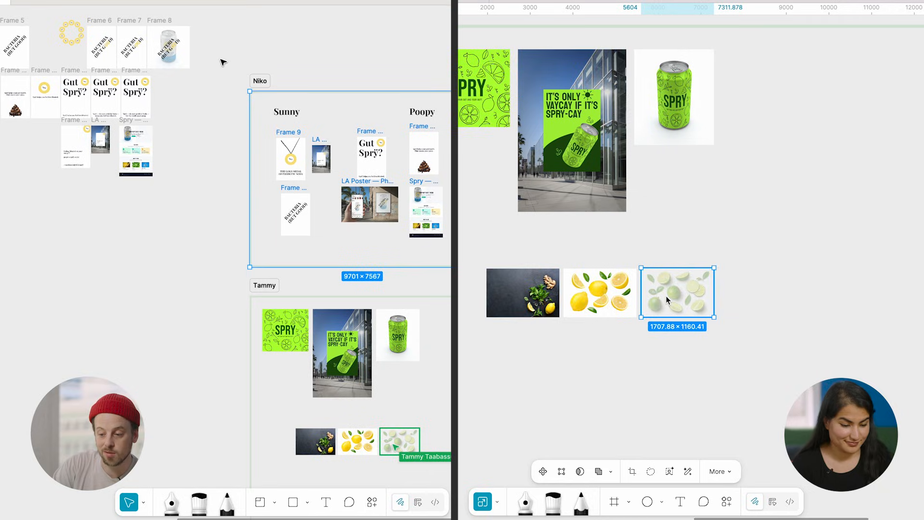
# Examine the Spry citrus pattern and the Modern Glass poster up close in the lower section.
pyautogui.scroll(3, 651, 319)
pyautogui.scroll(2, 651, 319)
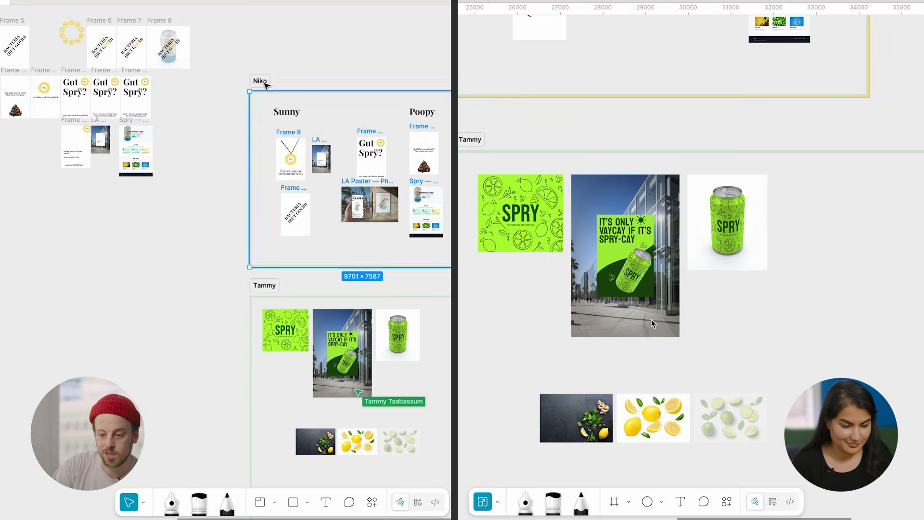
pyautogui.scroll(2, 652, 319)
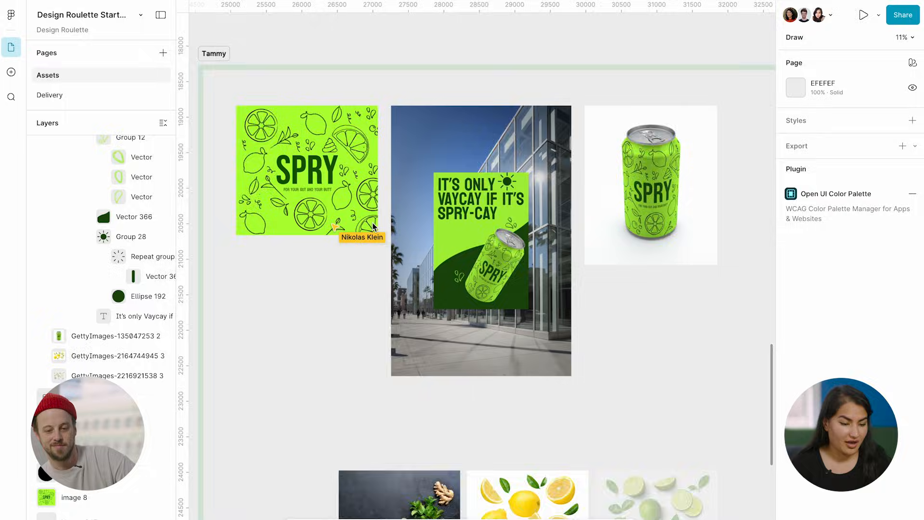
pyautogui.scroll(3, 374, 226)
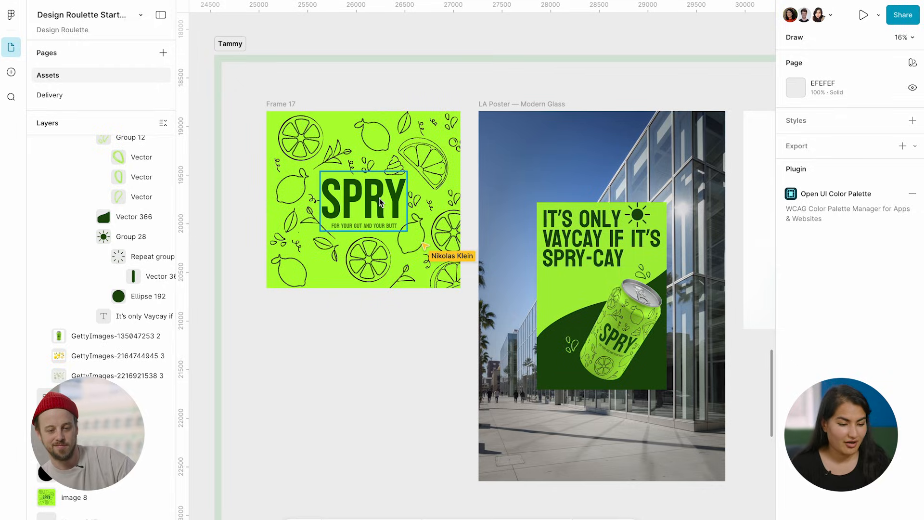
pyautogui.scroll(2, 378, 179)
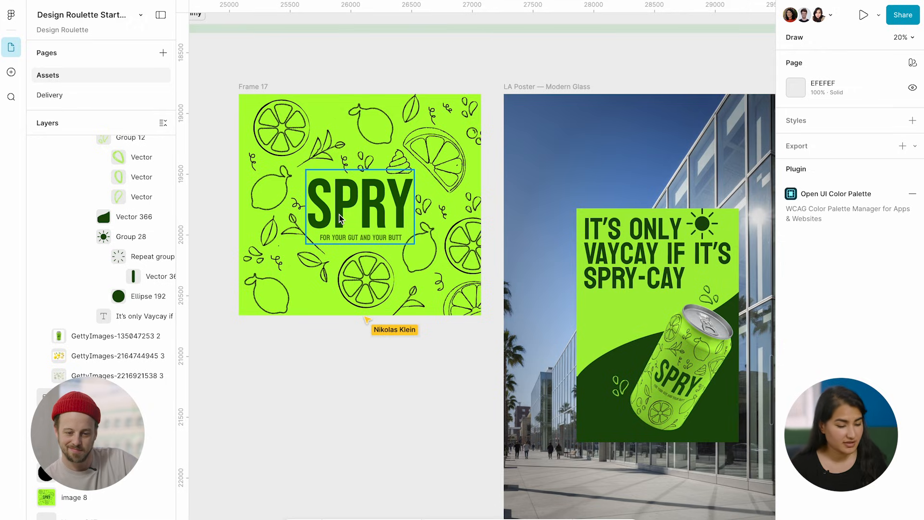
# Examine the swirl drawing above the SPRY lettering in the green citrus pattern up close.
pyautogui.scroll(3, 410, 150)
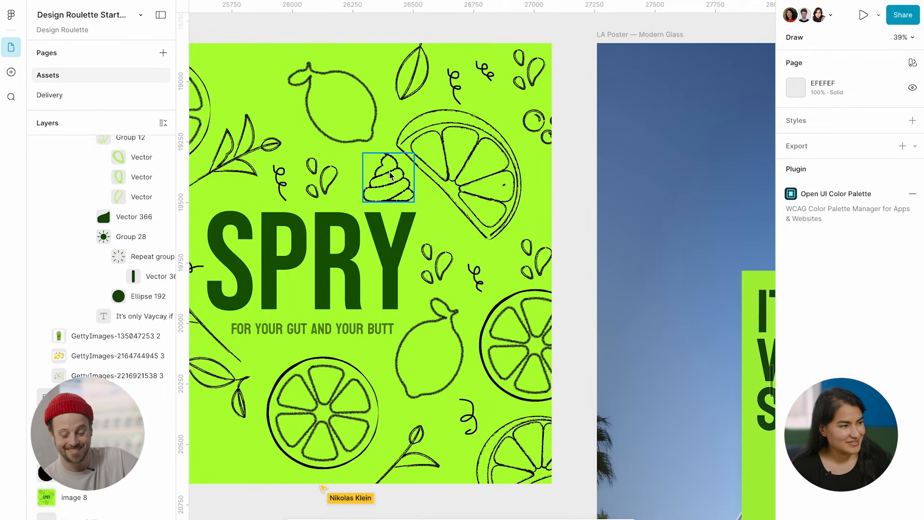
pyautogui.scroll(-3, 390, 176)
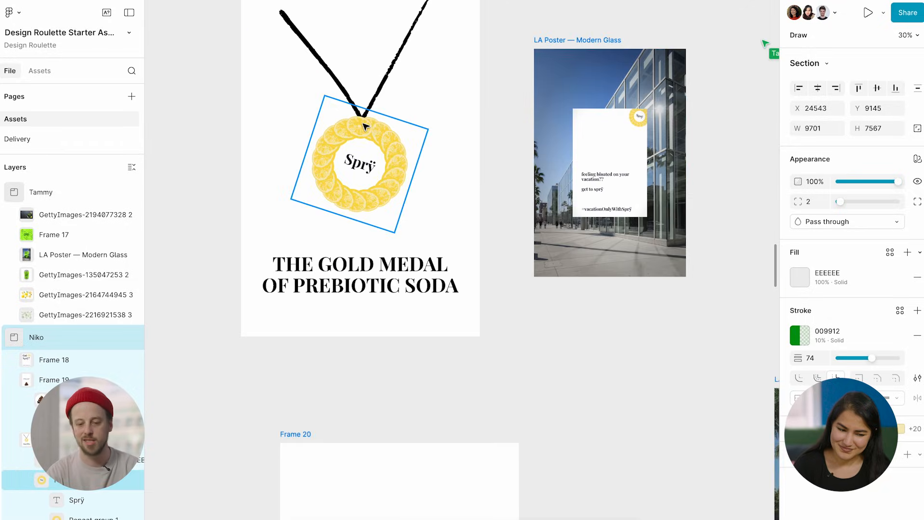
# Inspect the ring of repeated lemon slices forming the medal on the "THE GOLD MEDAL OF PREBIOTIC SODA" poster.
pyautogui.scroll(3, 365, 127)
pyautogui.click(364, 126)
pyautogui.scroll(3, 361, 130)
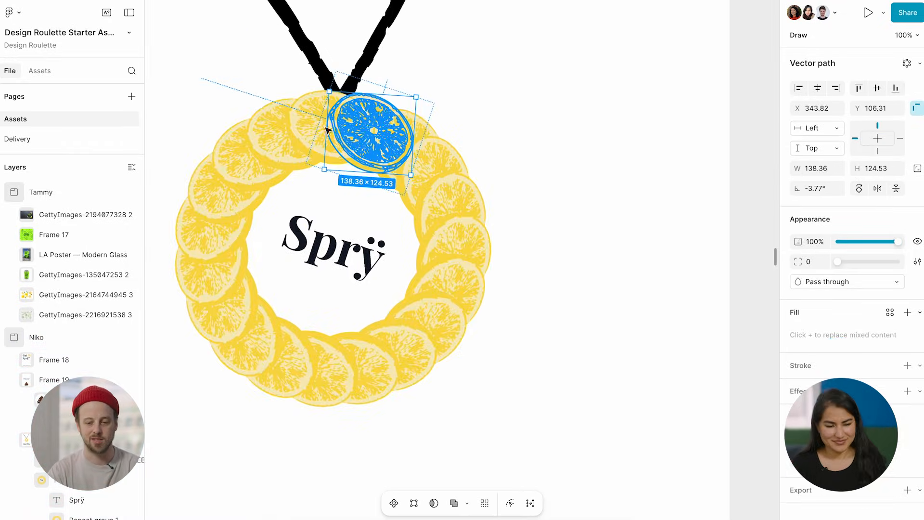
pyautogui.click(516, 99)
pyautogui.scroll(-4, 515, 99)
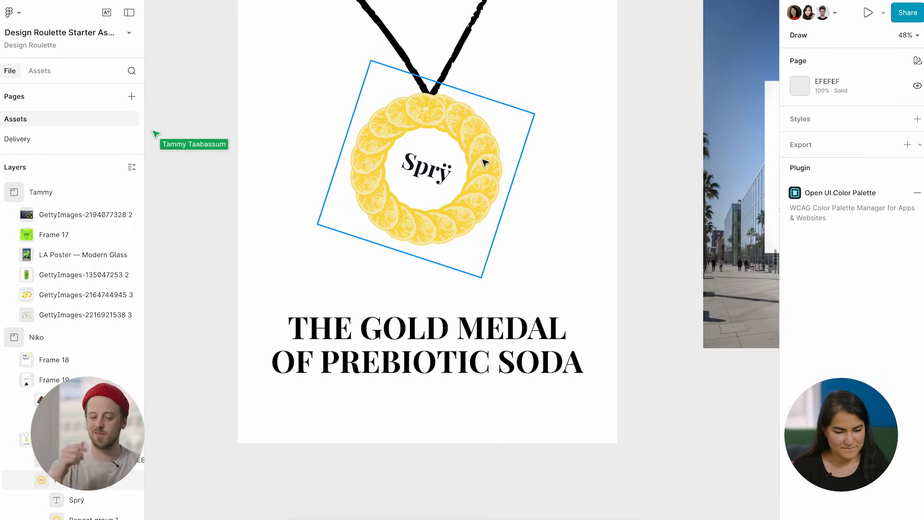
pyautogui.scroll(-2, 485, 163)
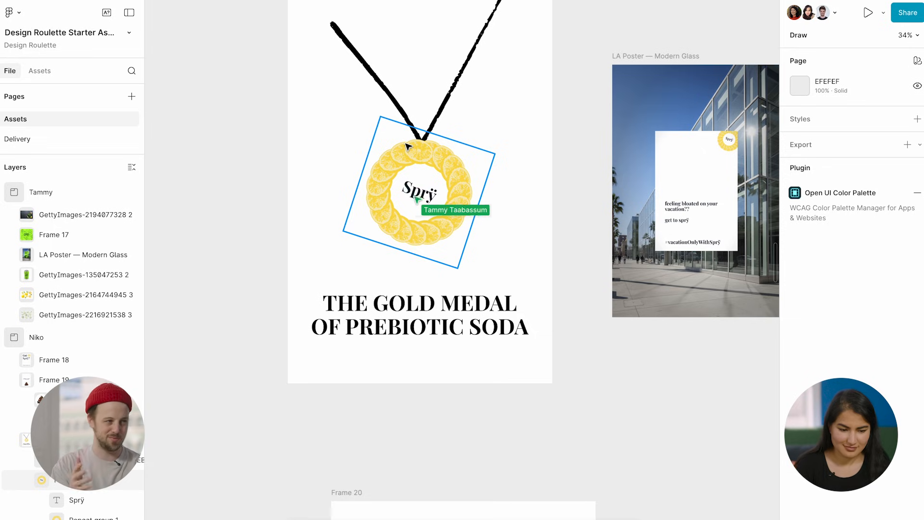
# Review the lemon-medal Modern Glass poster and the Photorealistic street scene with its phone and wall poster mockups.
pyautogui.hscroll(8, 406, 144)
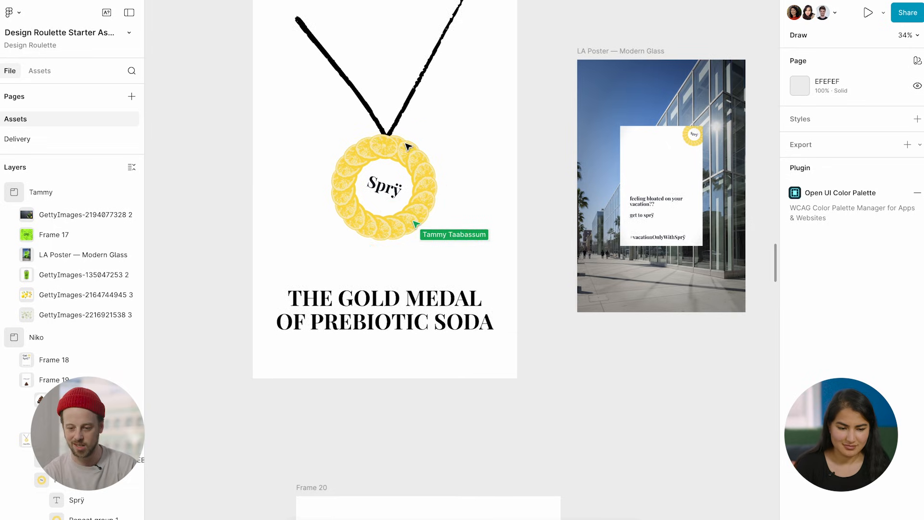
pyautogui.scroll(5, 315, 194)
pyautogui.scroll(-4, 316, 193)
pyautogui.hscroll(-8, 316, 193)
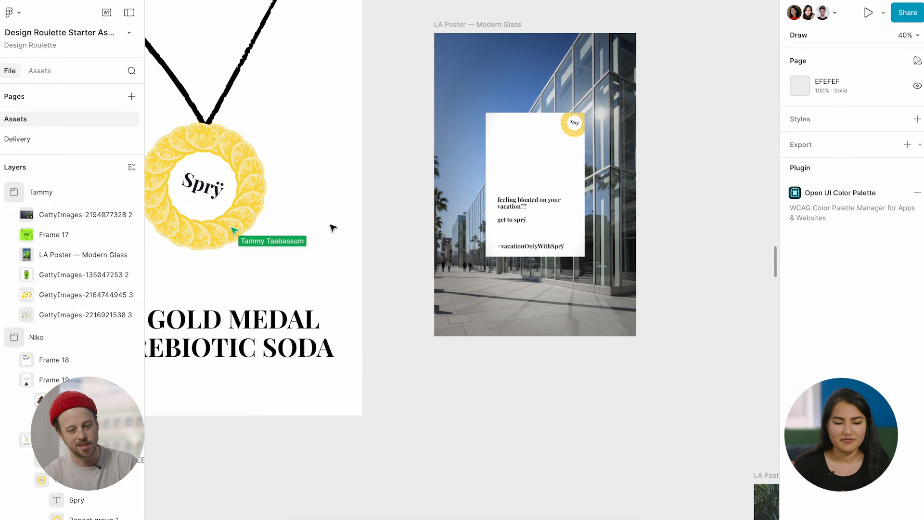
pyautogui.click(369, 220)
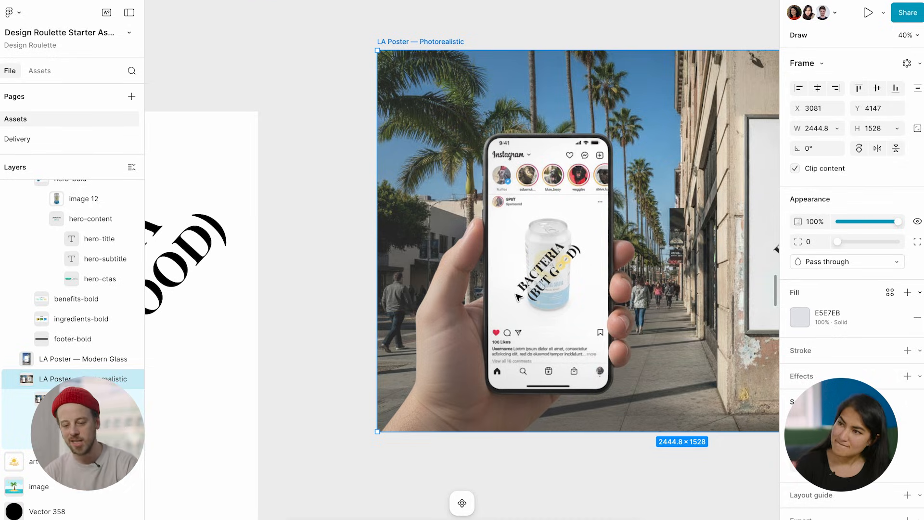
pyautogui.scroll(-5, 518, 297)
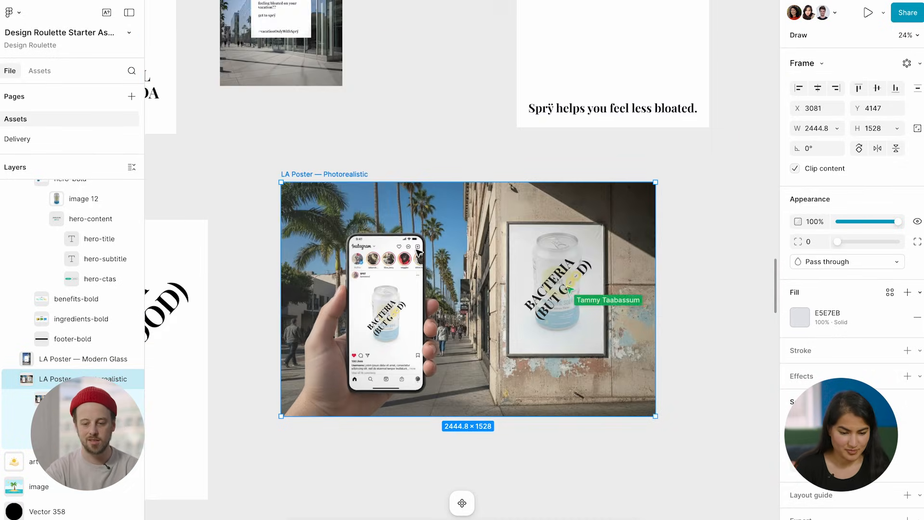
pyautogui.scroll(2, 419, 252)
pyautogui.scroll(1, 417, 250)
pyautogui.click(176, 146)
pyautogui.scroll(-4, 469, 262)
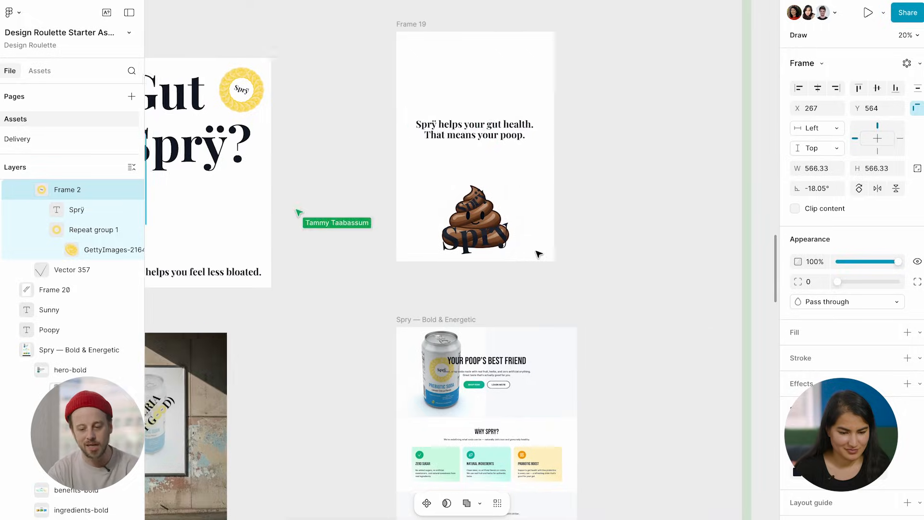
# Examine the "Sprÿ helps your gut health" poster in Frame 19 and the "Gut Sprÿ?" poster in Frame 18.
pyautogui.hscroll(-1, 538, 254)
pyautogui.scroll(4, 538, 254)
pyautogui.hscroll(-1, 538, 254)
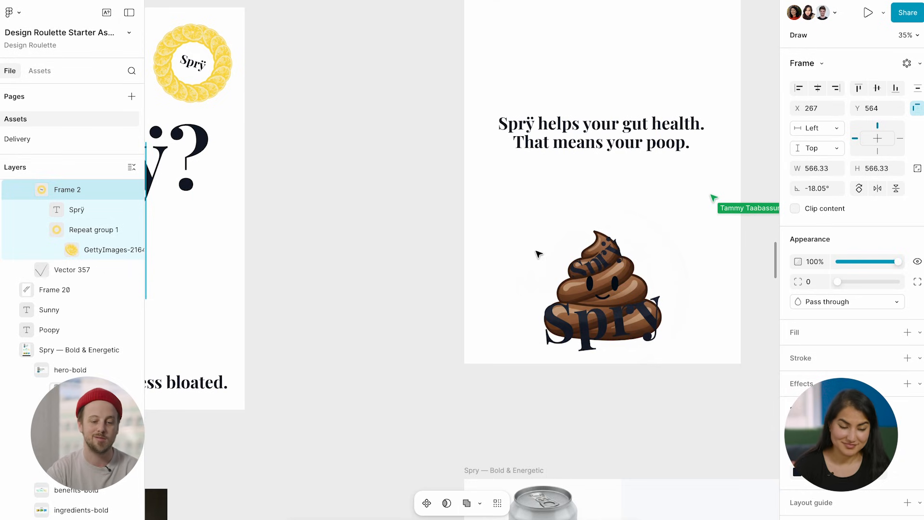
pyautogui.hscroll(-8, 538, 254)
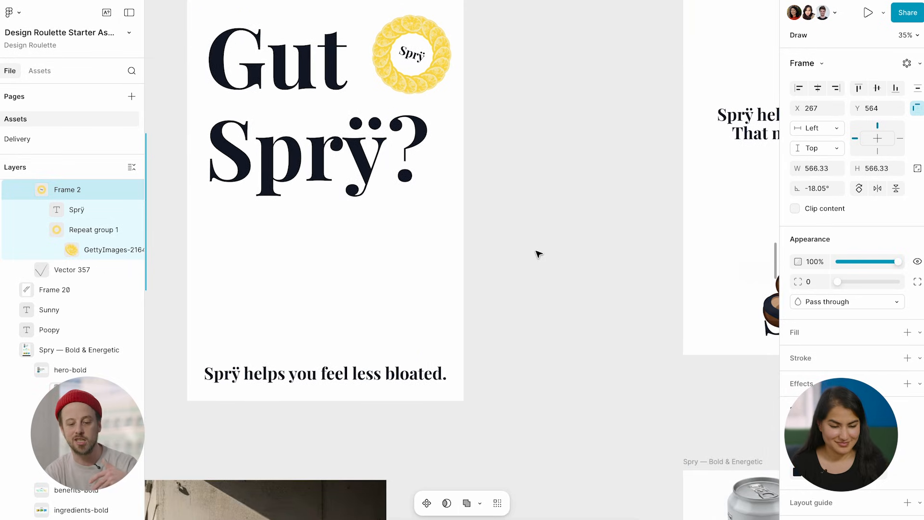
pyautogui.scroll(-2, 314, 339)
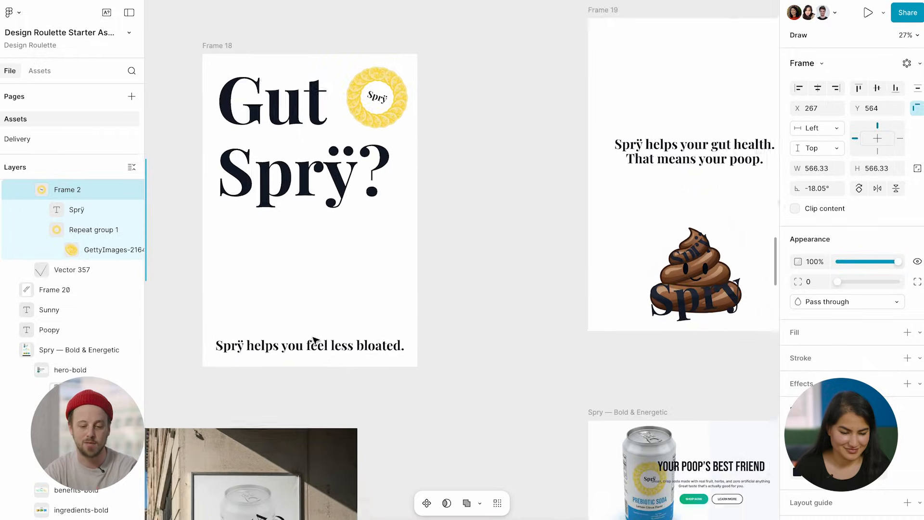
pyautogui.scroll(-5, 313, 336)
pyautogui.scroll(5, 695, 332)
pyautogui.scroll(-1, 632, 308)
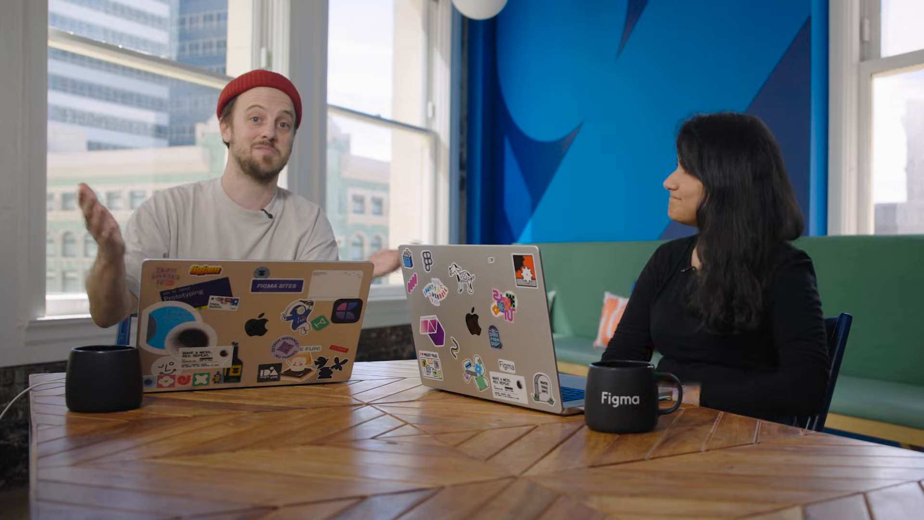